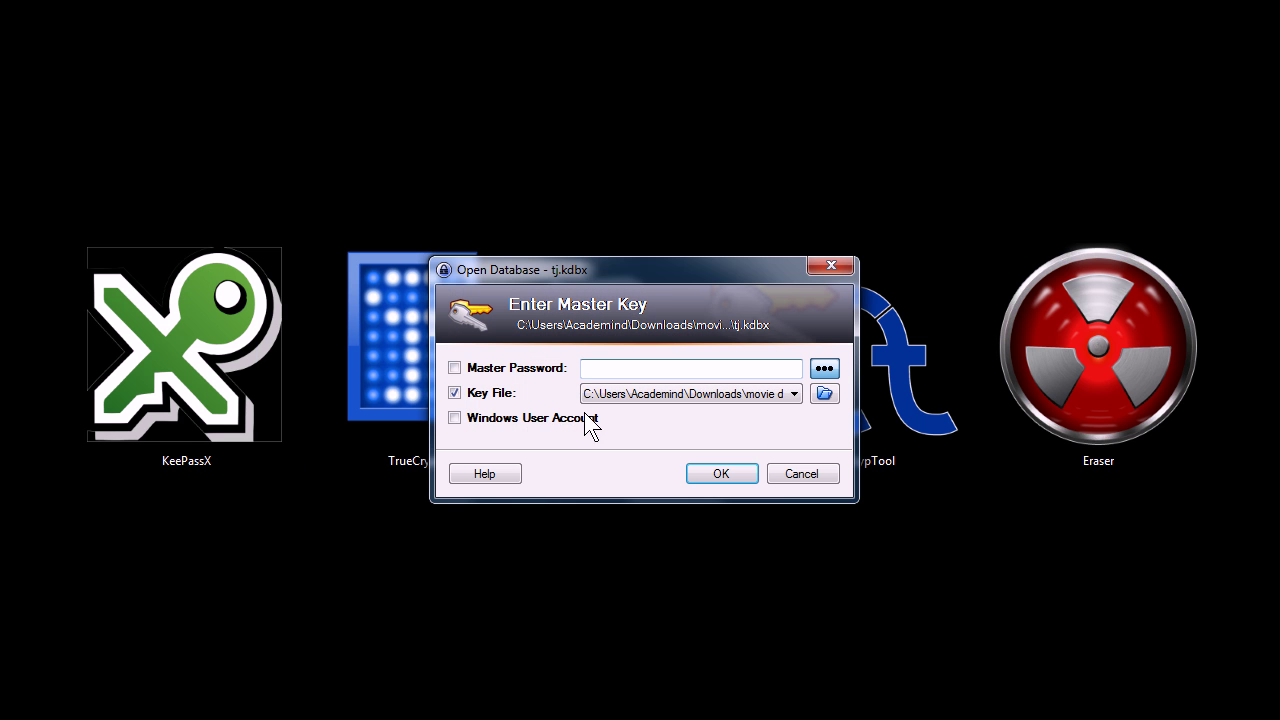
Unlock tj.kdbx in KeePass with the master password and key file.
{"action": "mouse_move", "coordinate": [573, 268]}
{"action": "left_mouse_down"}
{"action": "mouse_move", "coordinate": [508, 214]}
{"action": "mouse_move", "coordinate": [625, 351]}
{"action": "mouse_move", "coordinate": [516, 215]}
{"action": "left_mouse_up"}
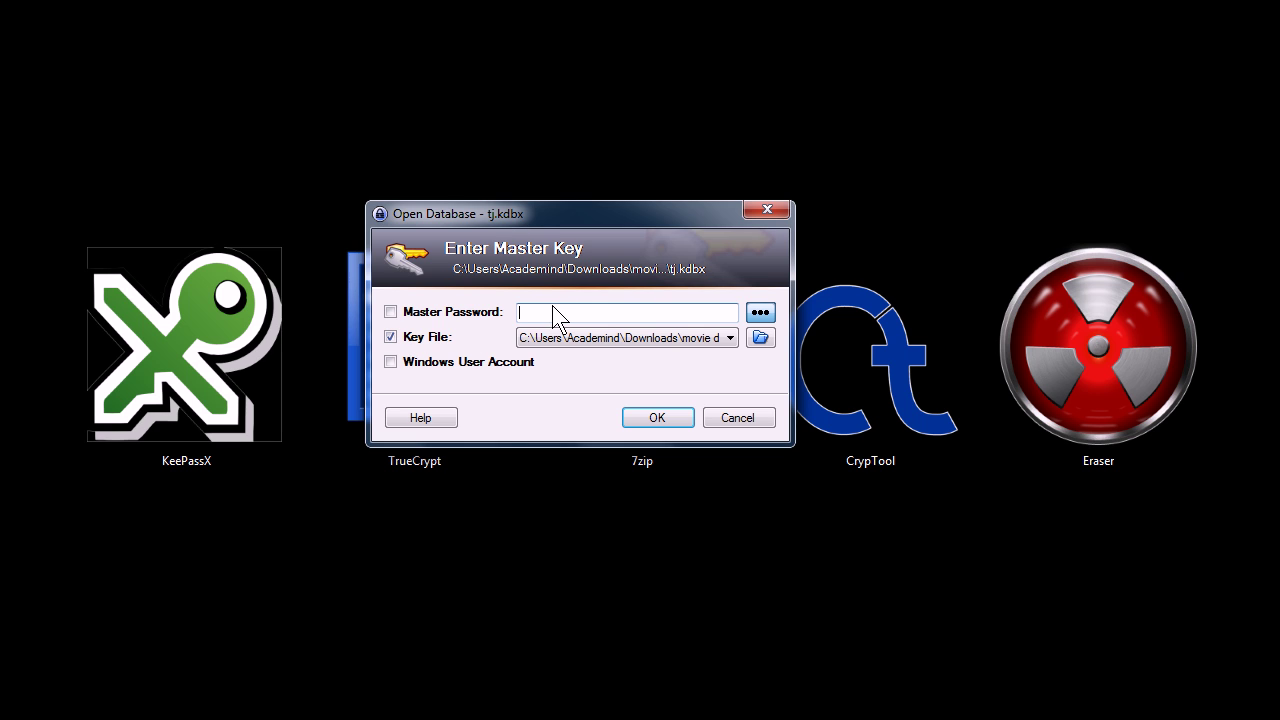
{"action": "left_click", "coordinate": [391, 312]}
{"action": "type", "text": "••••••••"}
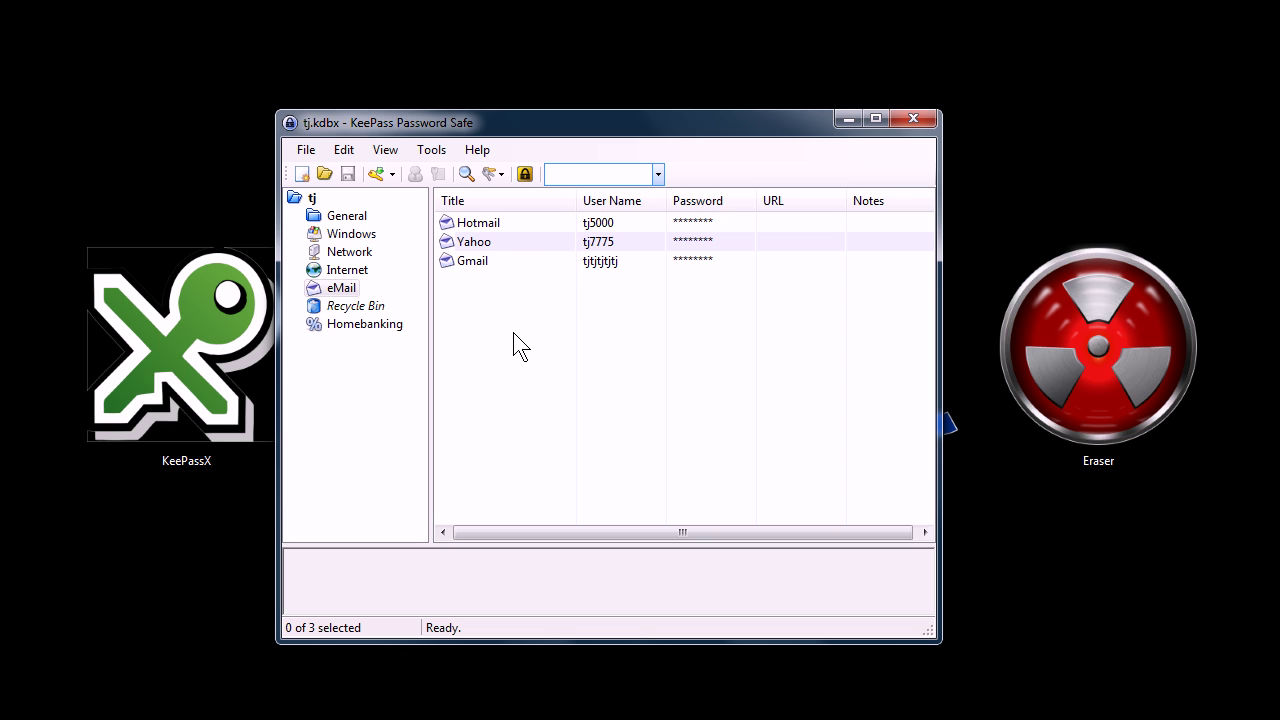
Select the Yahoo entry and copy its password to the clipboard.
{"action": "left_click", "coordinate": [471, 228]}
{"action": "left_click", "coordinate": [472, 245]}
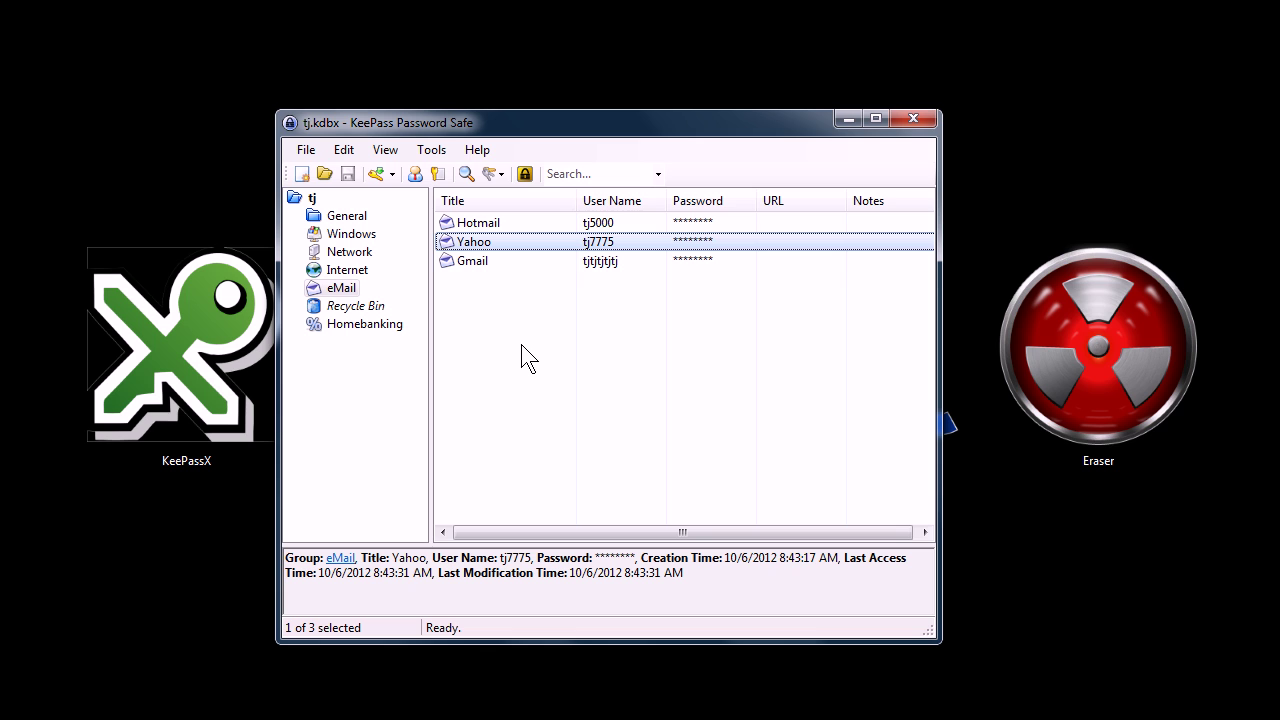
{"action": "left_click_drag", "start_coordinate": [477, 116], "coordinate": [532, 117]}
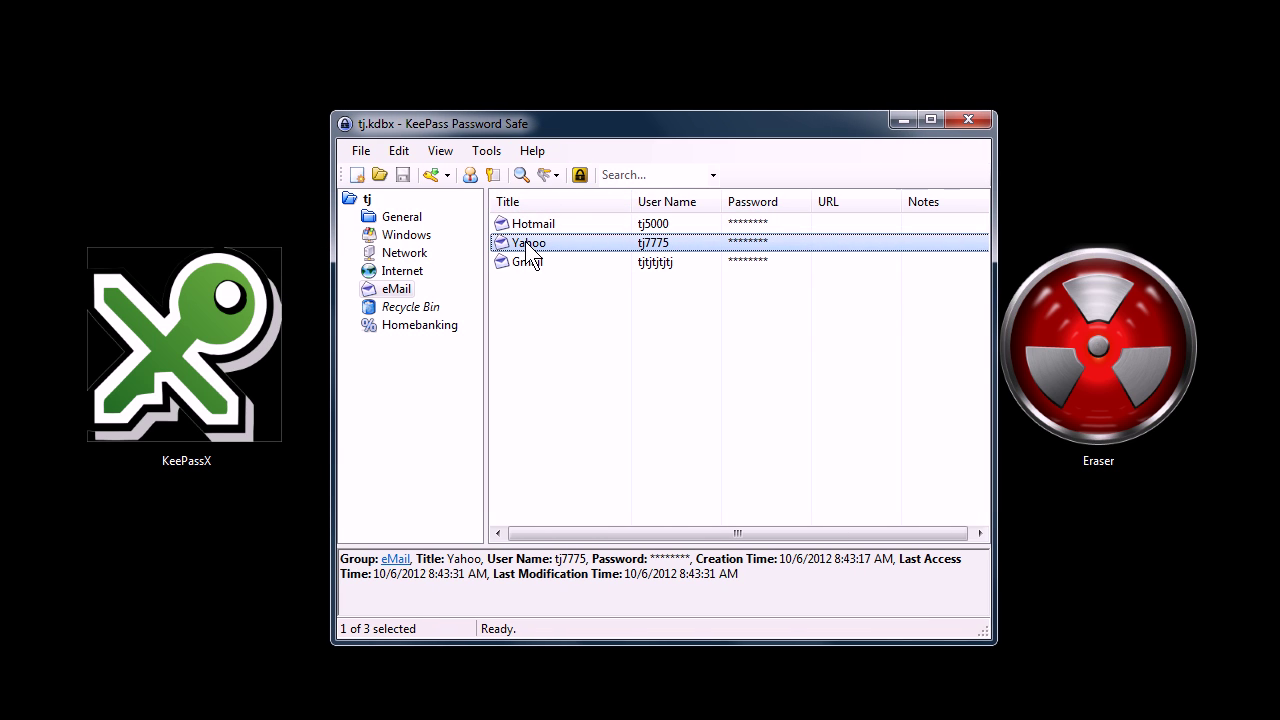
{"action": "left_click", "coordinate": [493, 178]}
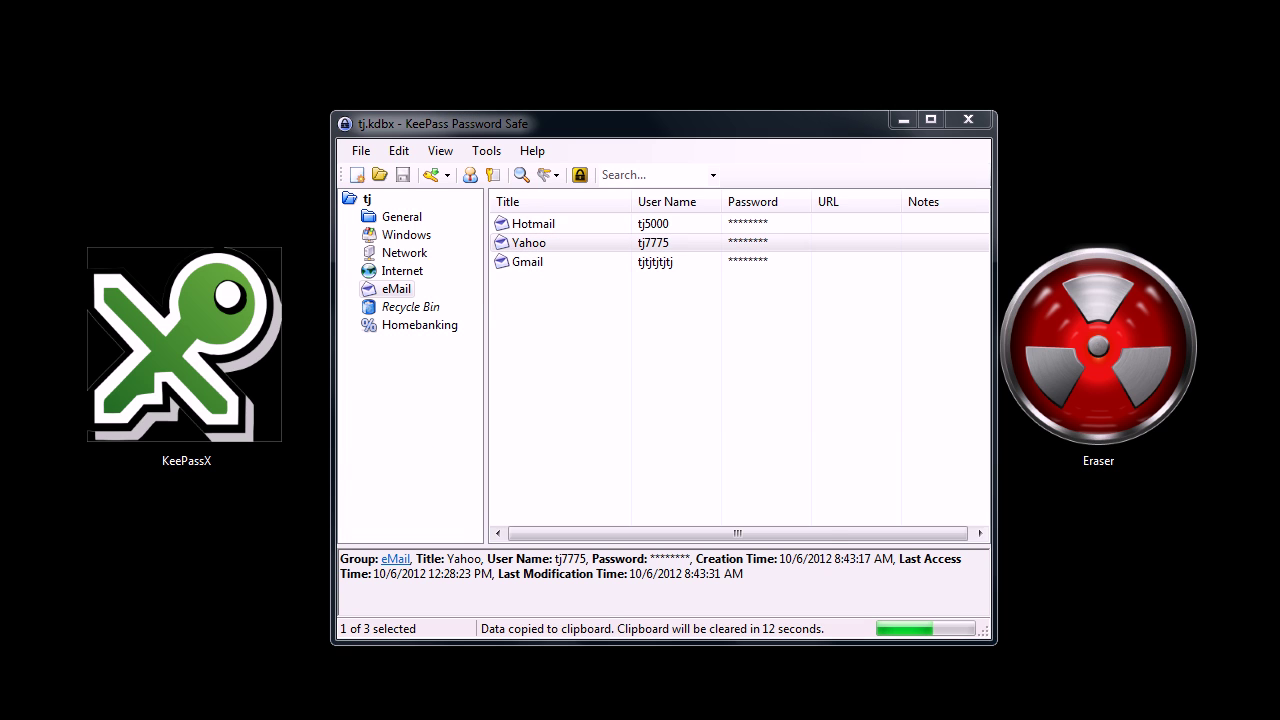
Paste the Yahoo password into the untitled Notepad document, then minimize Notepad.
{"action": "key", "text": "ctrl+v"}
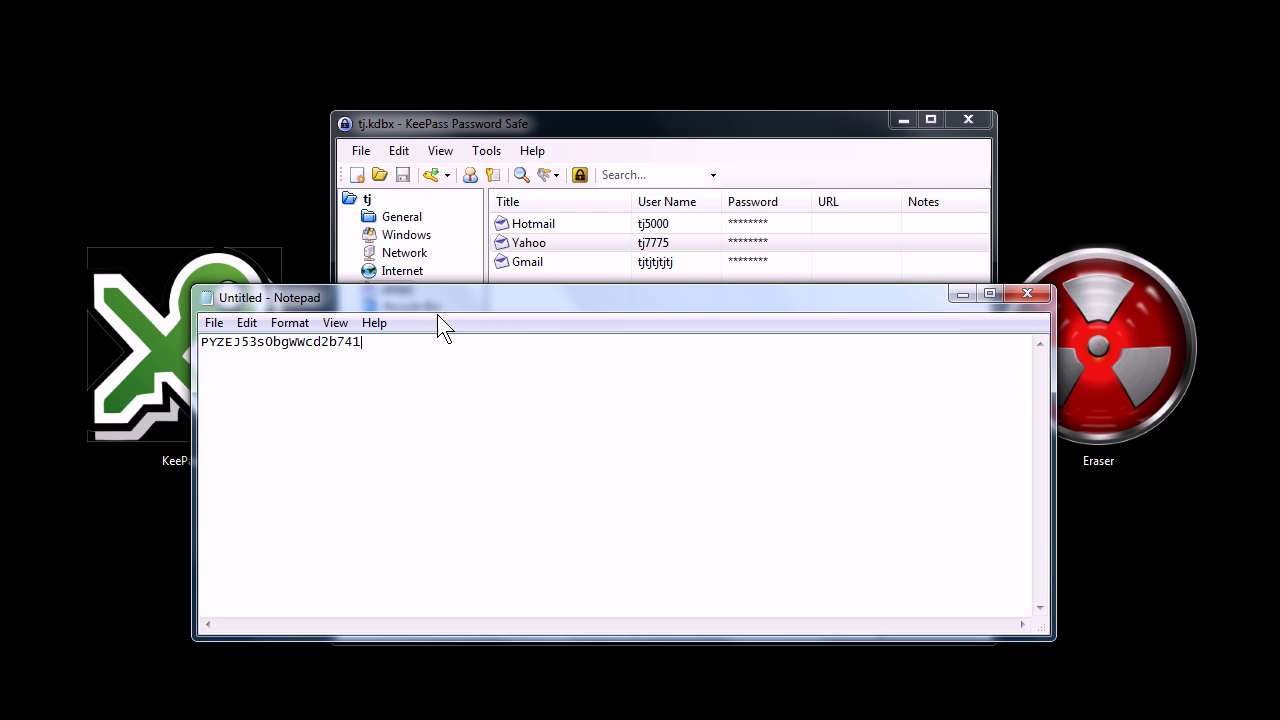
{"action": "left_click_drag", "start_coordinate": [343, 298], "coordinate": [310, 258]}
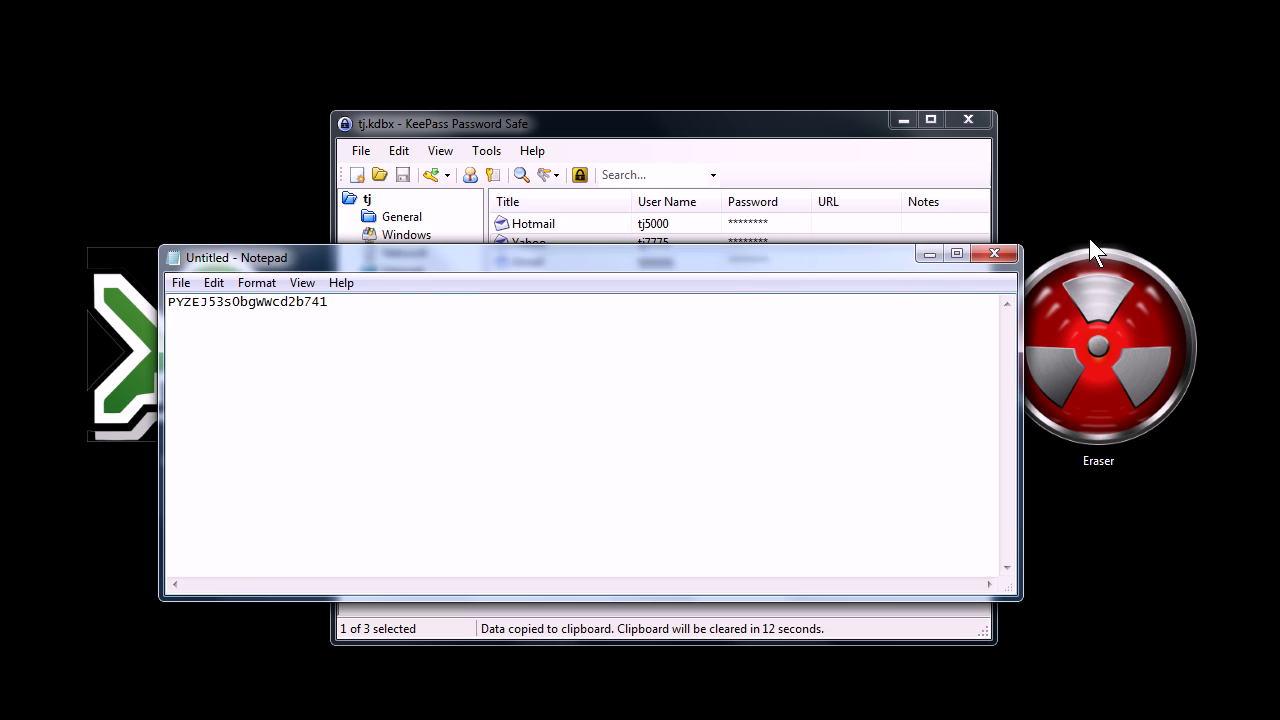
{"action": "left_click", "coordinate": [928, 255]}
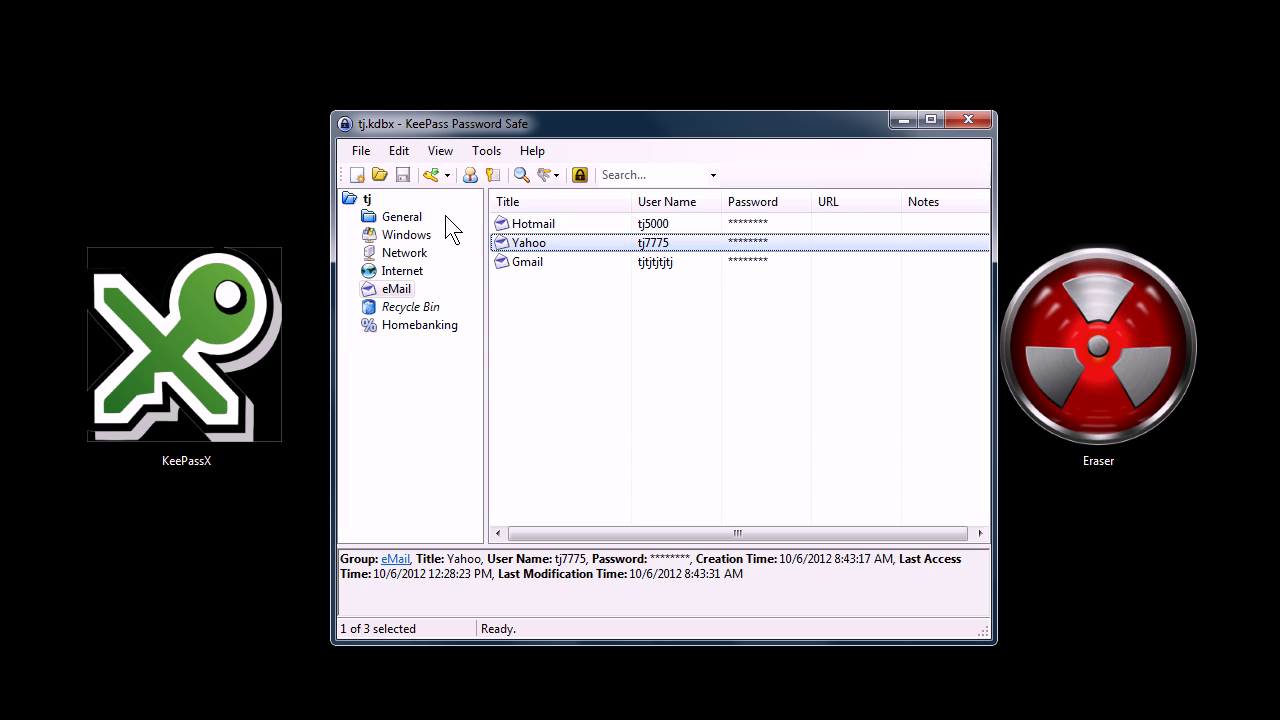
Move KeePass aside to reveal TrueCrypt with C:\sandbox\secret as the volume.
{"action": "mouse_move", "coordinate": [488, 121]}
{"action": "left_mouse_down"}
{"action": "mouse_move", "coordinate": [392, 102]}
{"action": "mouse_move", "coordinate": [440, 98]}
{"action": "left_mouse_up"}
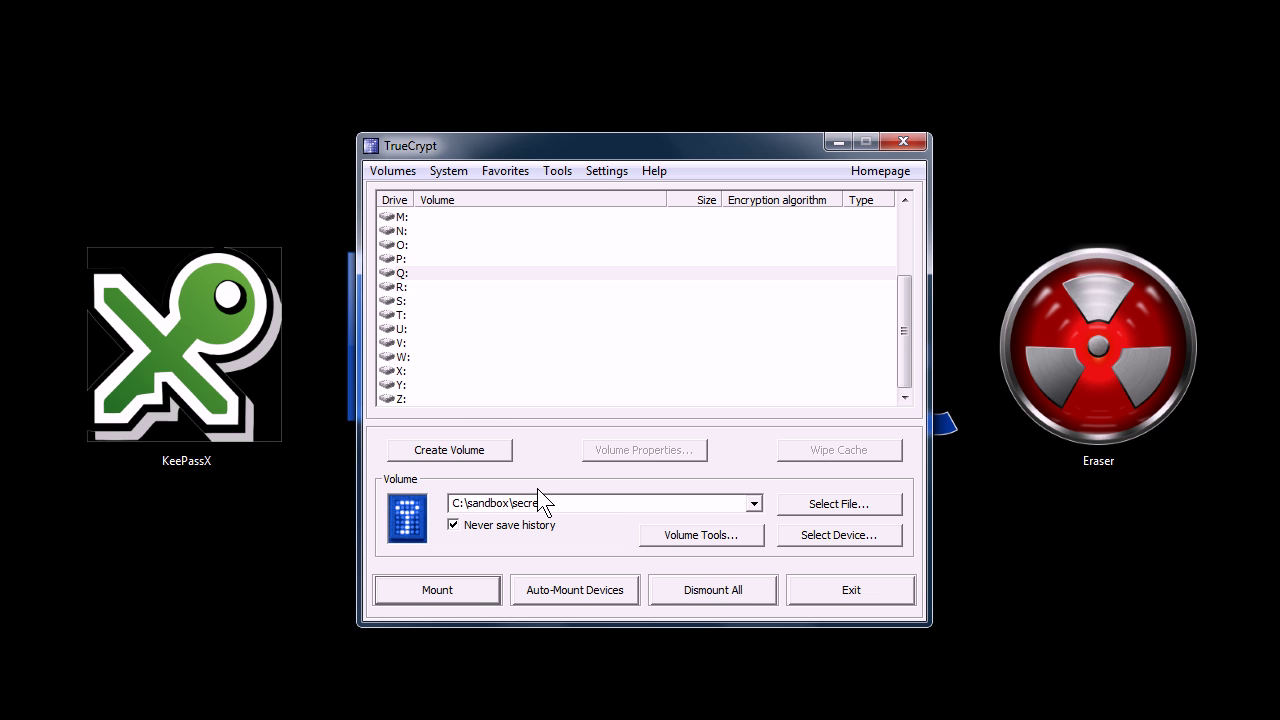
Browse Explorer to the sandbox folder on drive C:.
{"action": "left_click", "coordinate": [380, 715]}
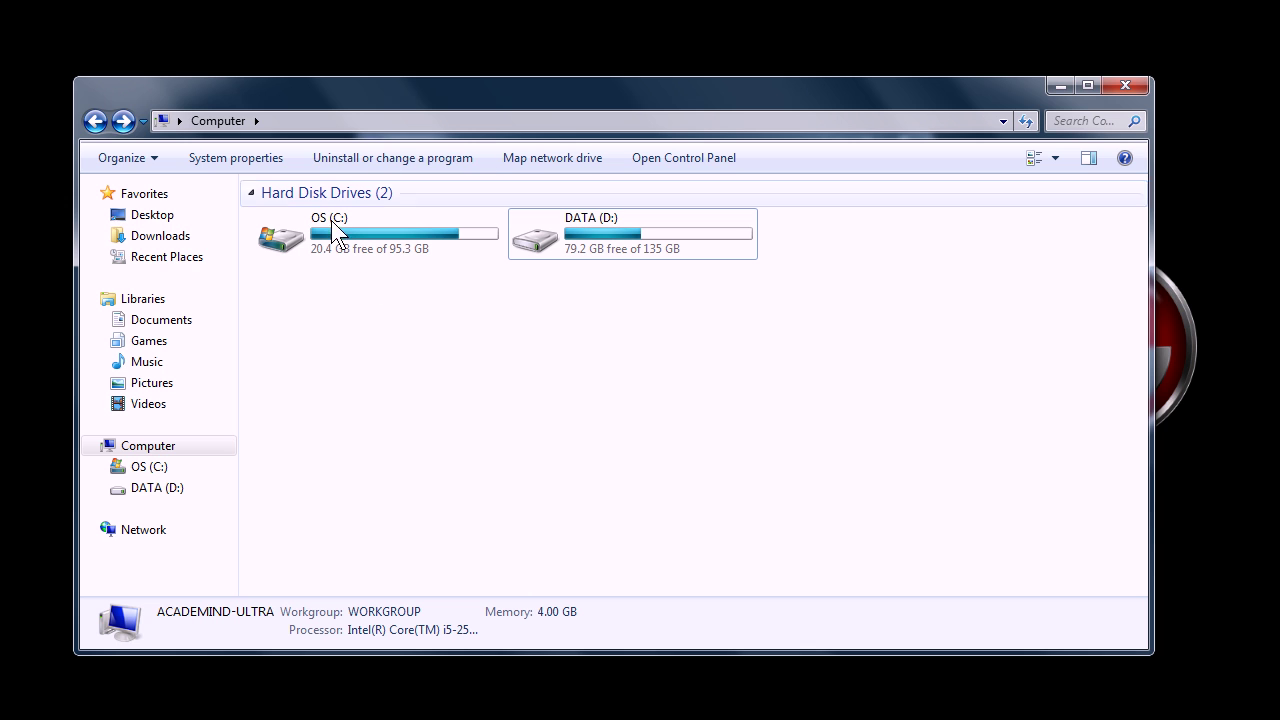
{"action": "left_click", "coordinate": [147, 468]}
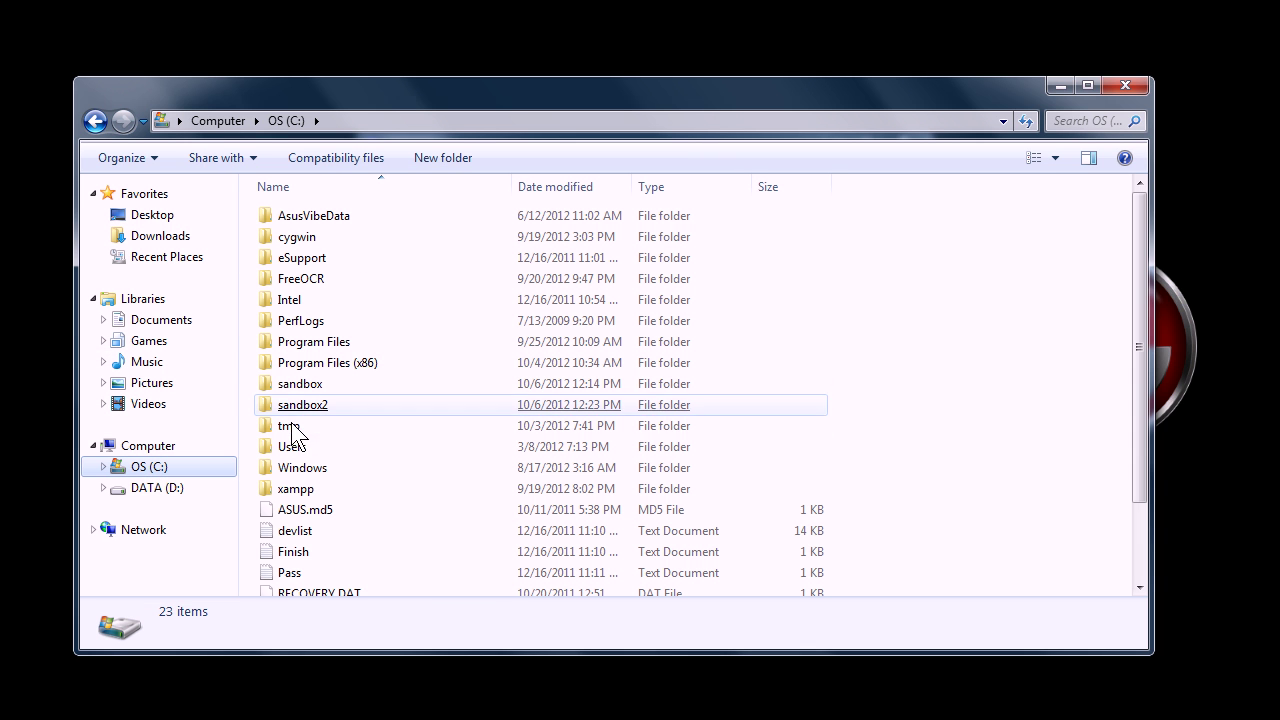
{"action": "double_click", "coordinate": [300, 384]}
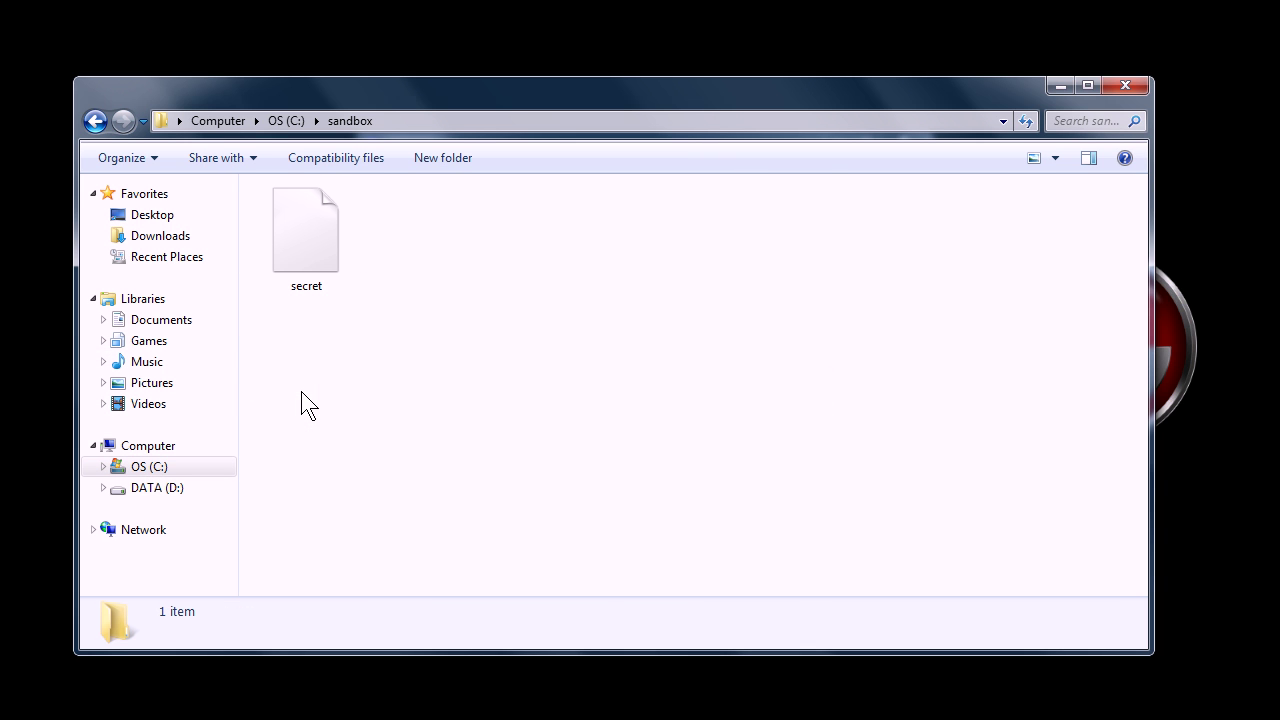
View the secret file's scrambled contents in Notepad++, then close it.
{"action": "left_click", "coordinate": [311, 256]}
{"action": "right_click", "coordinate": [309, 256]}
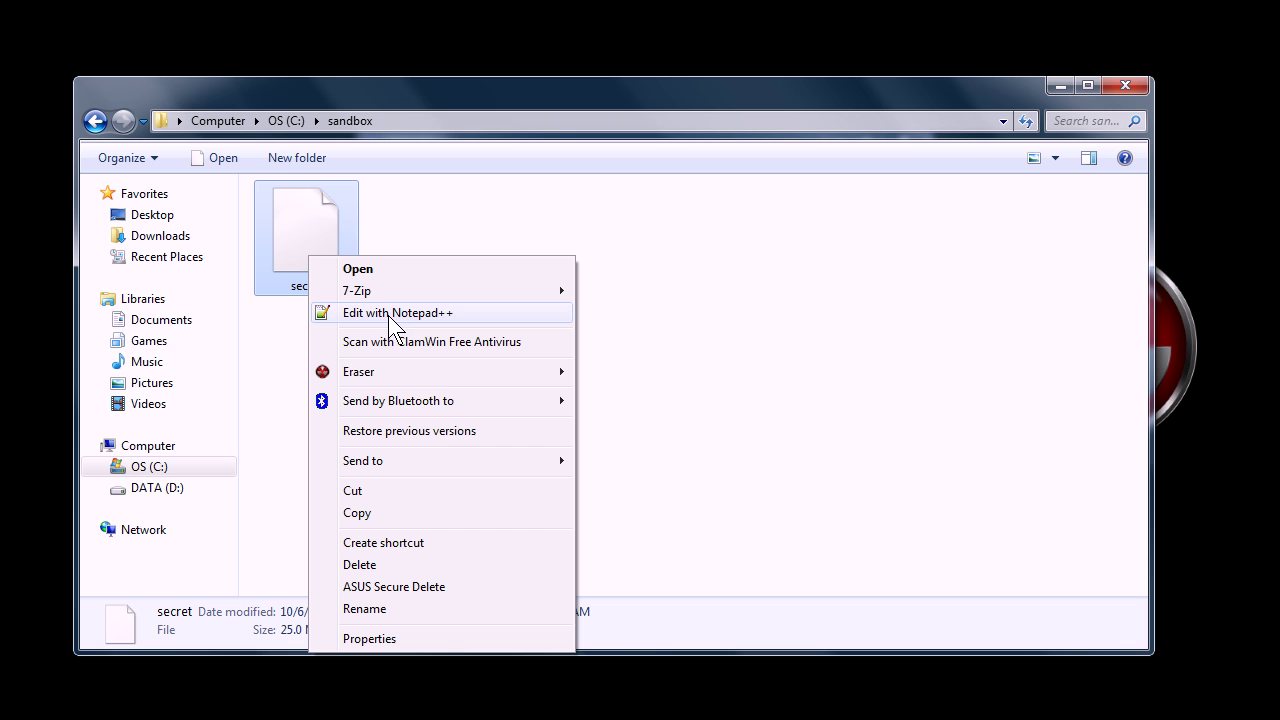
{"action": "mouse_move", "coordinate": [357, 290]}
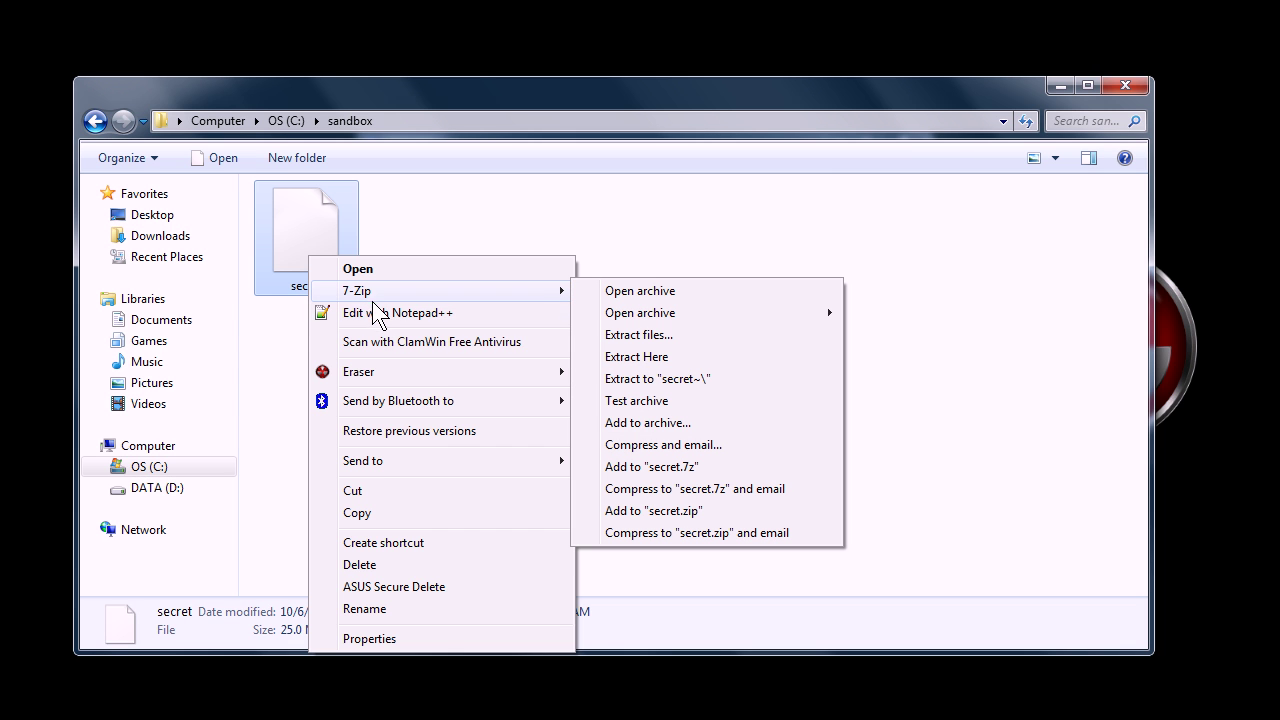
{"action": "left_click", "coordinate": [514, 312]}
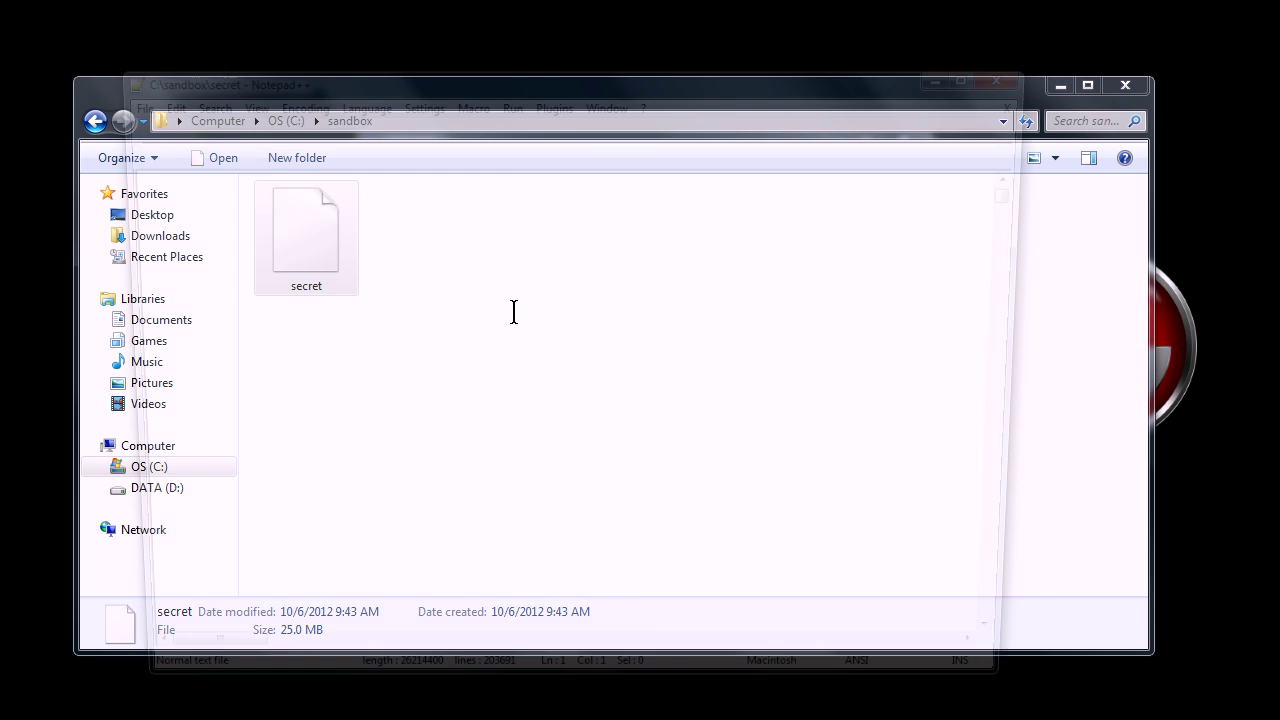
{"action": "scroll", "coordinate": [503, 286], "scroll_direction": "down", "scroll_amount": 3}
{"action": "scroll", "coordinate": [503, 286], "scroll_direction": "down", "scroll_amount": 3}
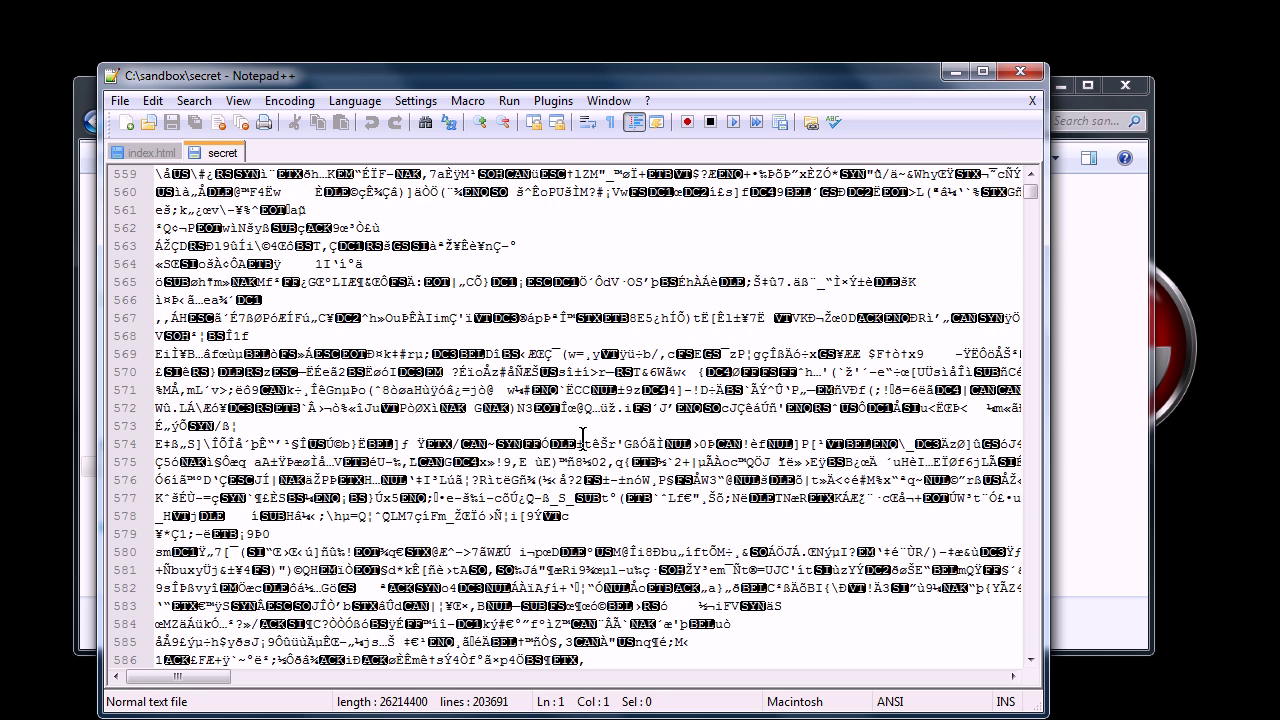
{"action": "left_click", "coordinate": [949, 72]}
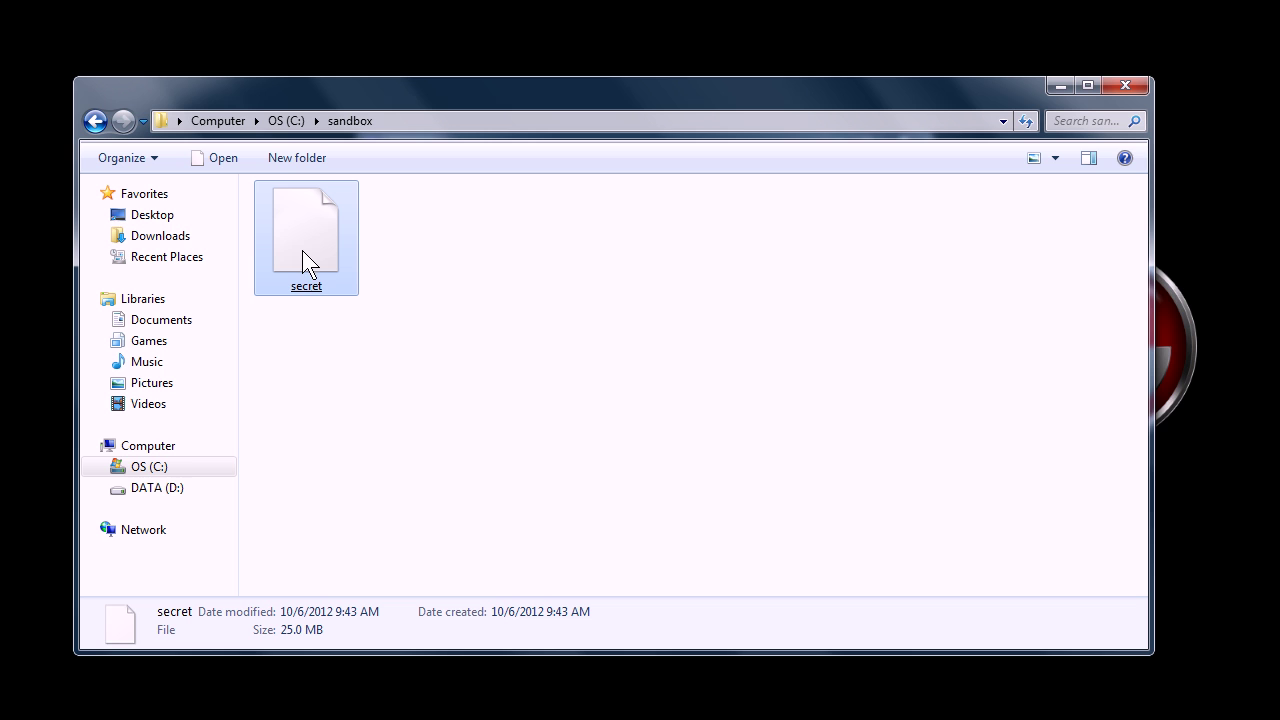
Mount C:\sandbox\secret as drive S: with its password, then minimize TrueCrypt.
{"action": "left_click", "coordinate": [1058, 84]}
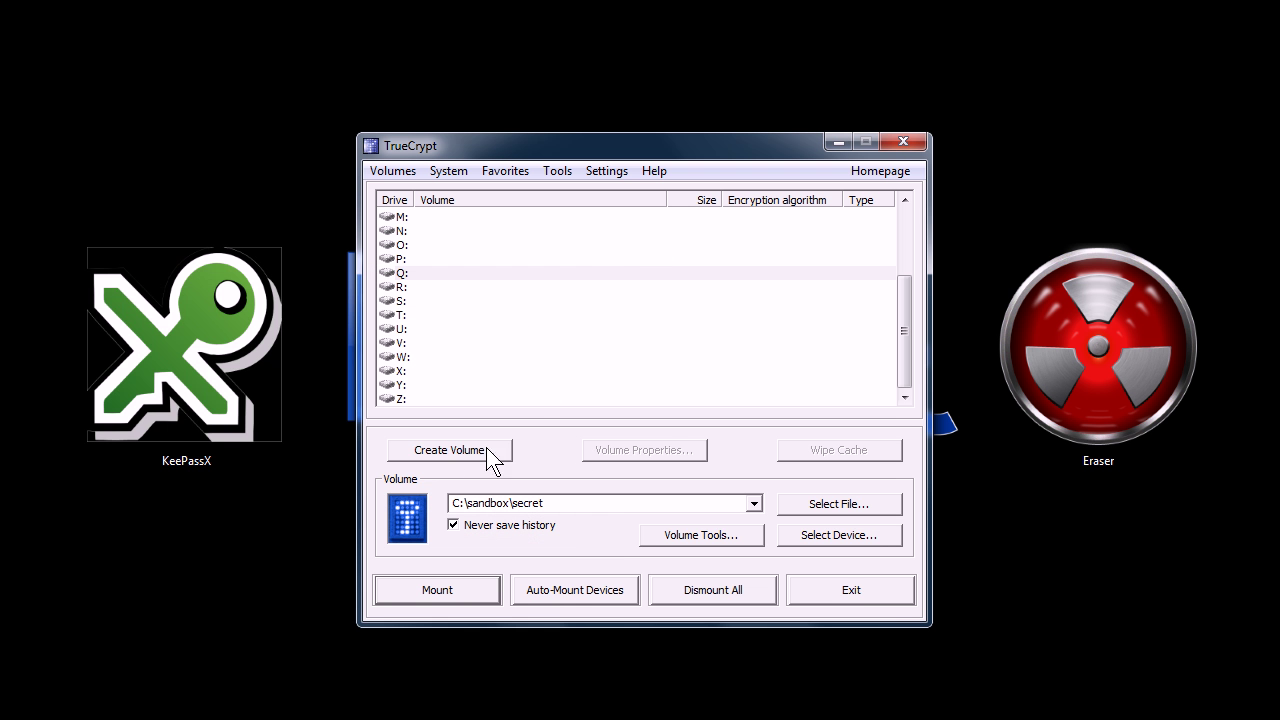
{"action": "double_click", "coordinate": [546, 503]}
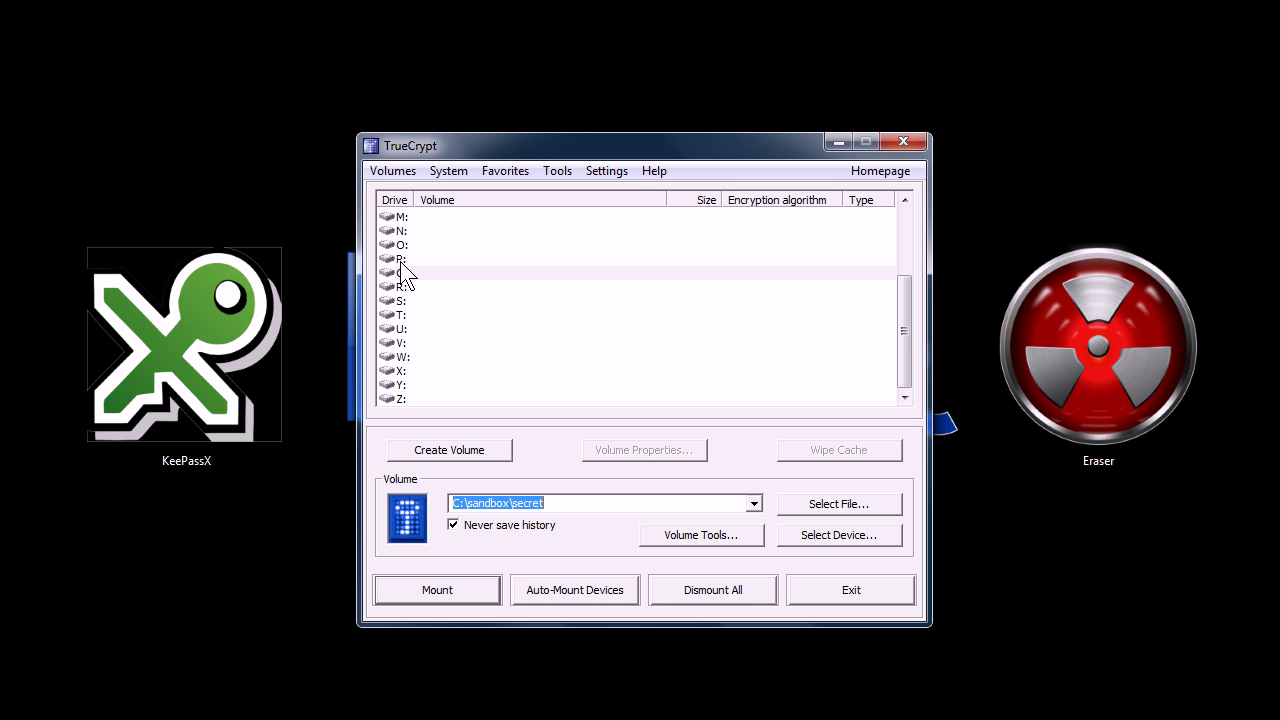
{"action": "left_click", "coordinate": [401, 300]}
{"action": "left_click", "coordinate": [436, 583]}
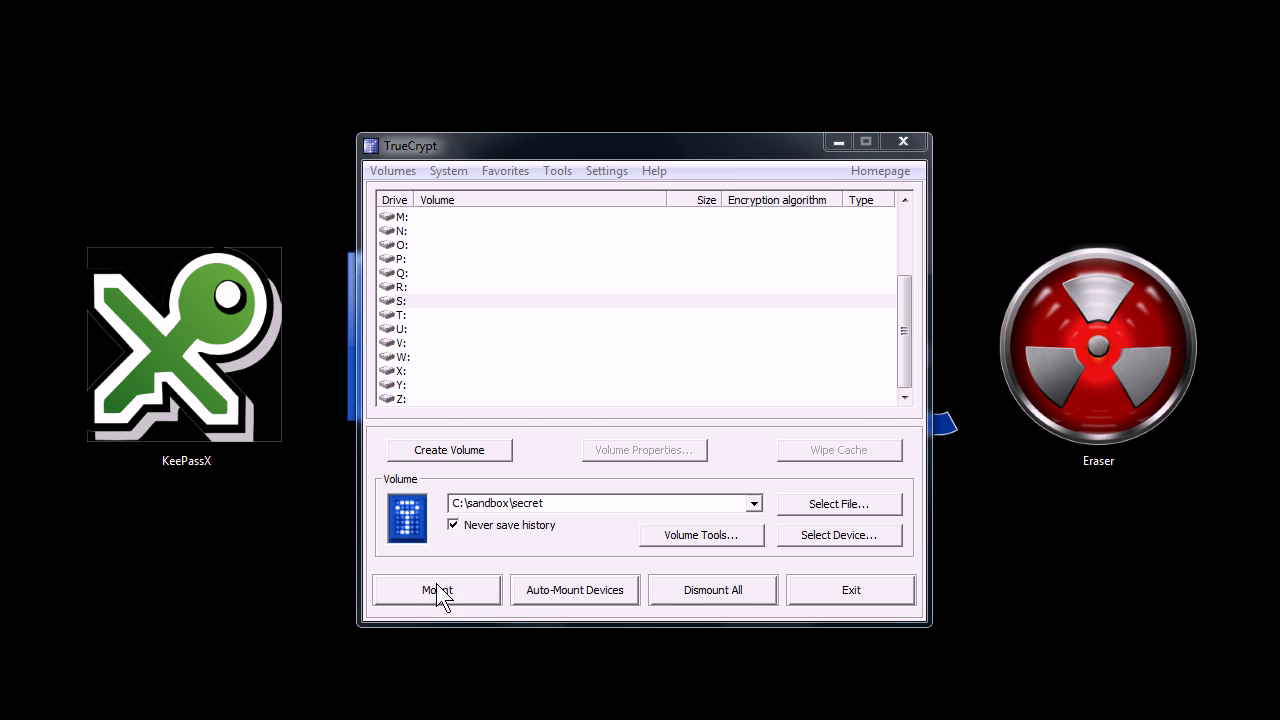
{"action": "type", "text": "**"}
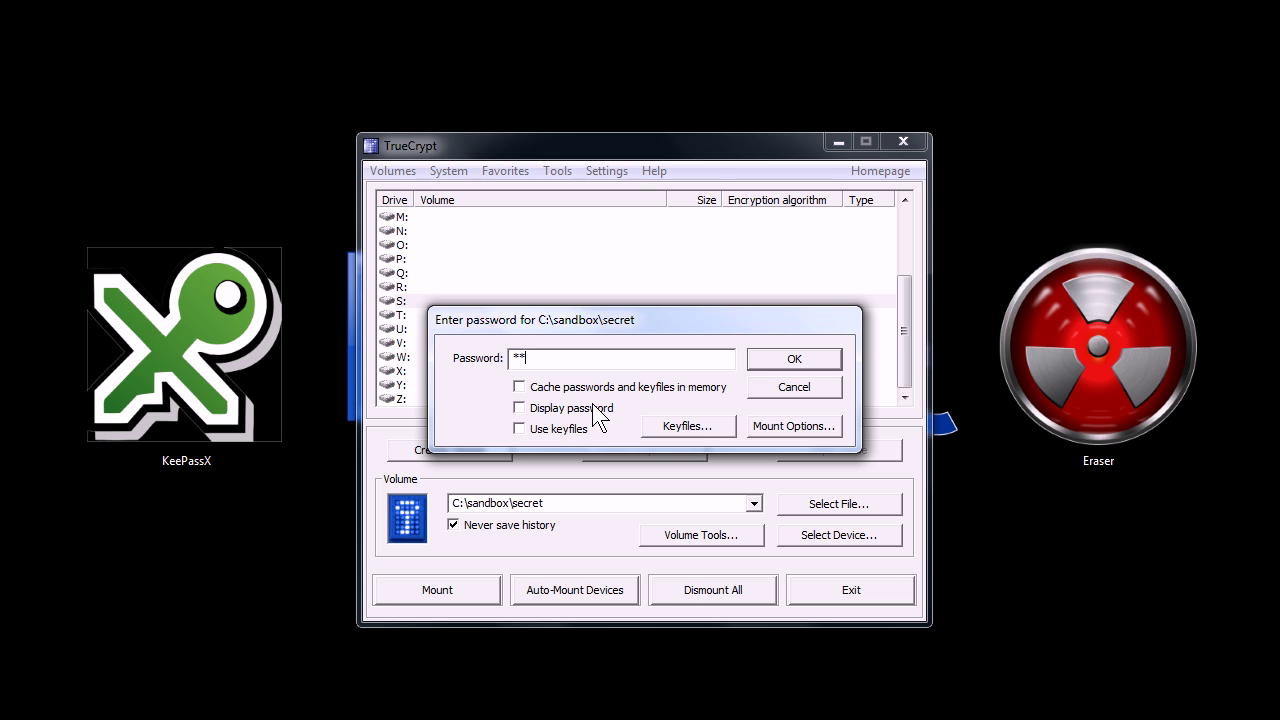
{"action": "type", "text": "**"}
{"action": "left_click", "coordinate": [757, 360]}
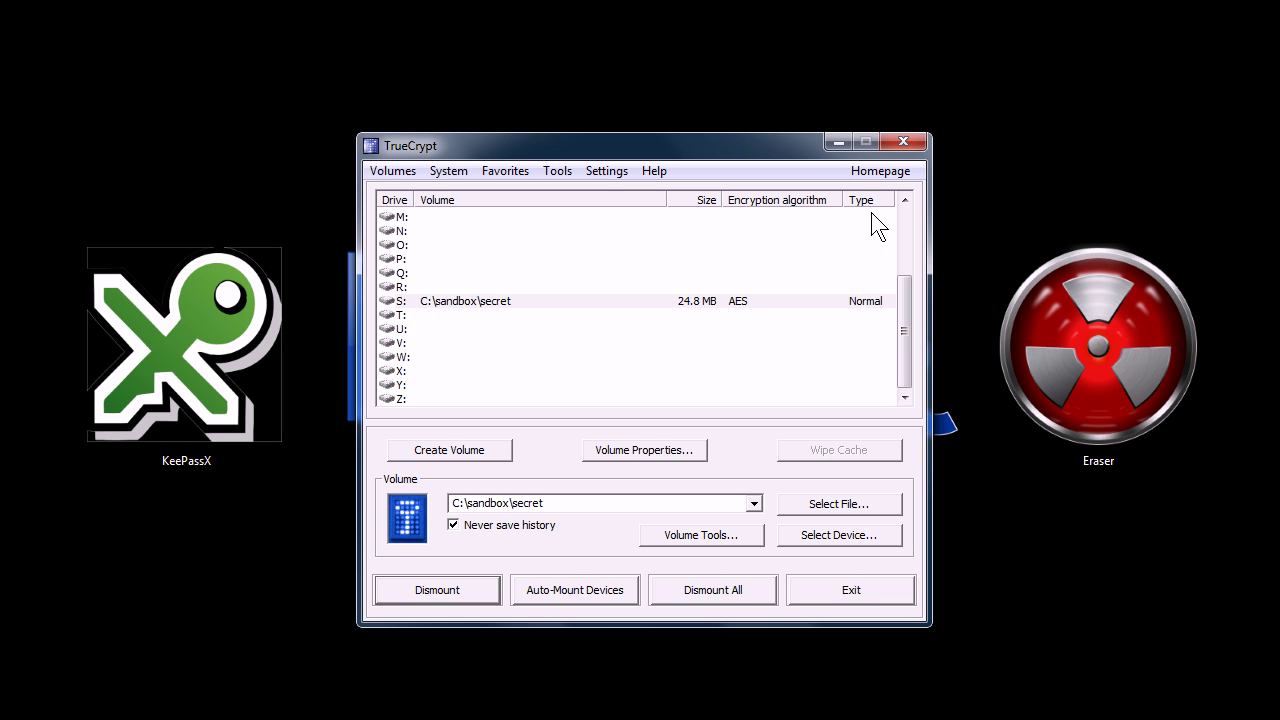
{"action": "left_click", "coordinate": [838, 143]}
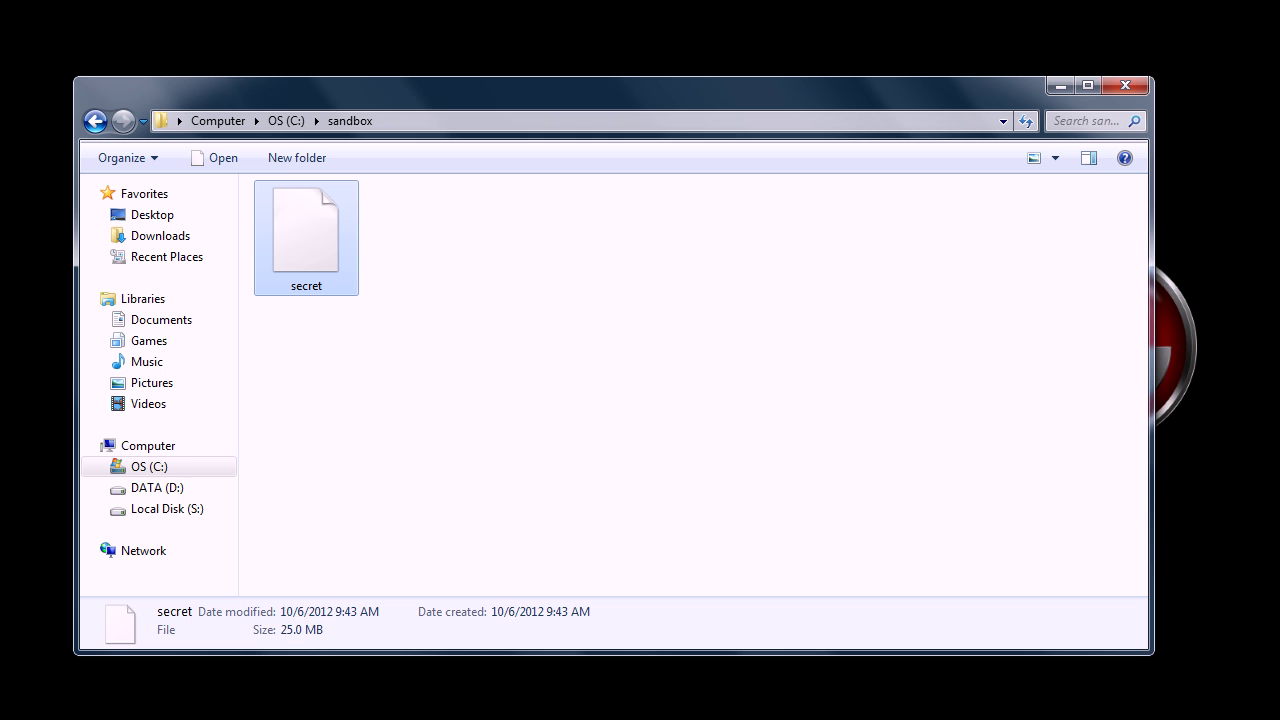
Open Local Disk (S:) and browse its photos in Photo Gallery, starting at IMG_2833.
{"action": "left_click", "coordinate": [150, 445]}
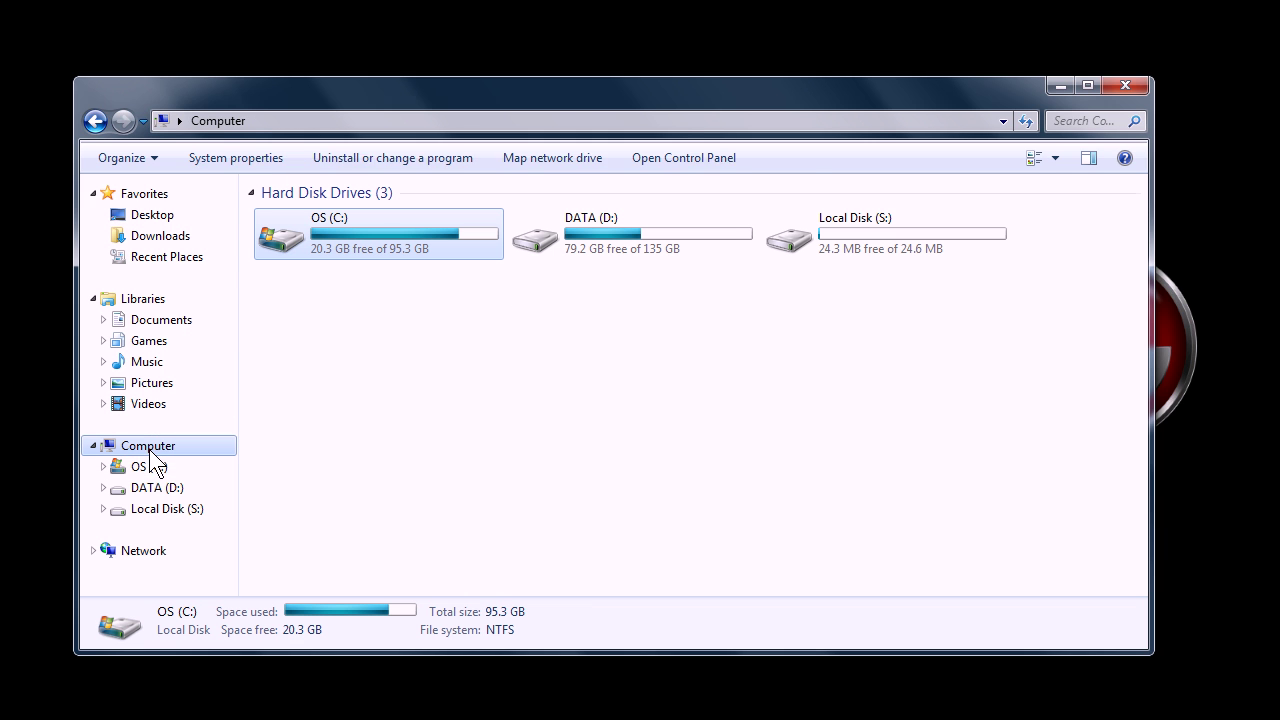
{"action": "double_click", "coordinate": [888, 245]}
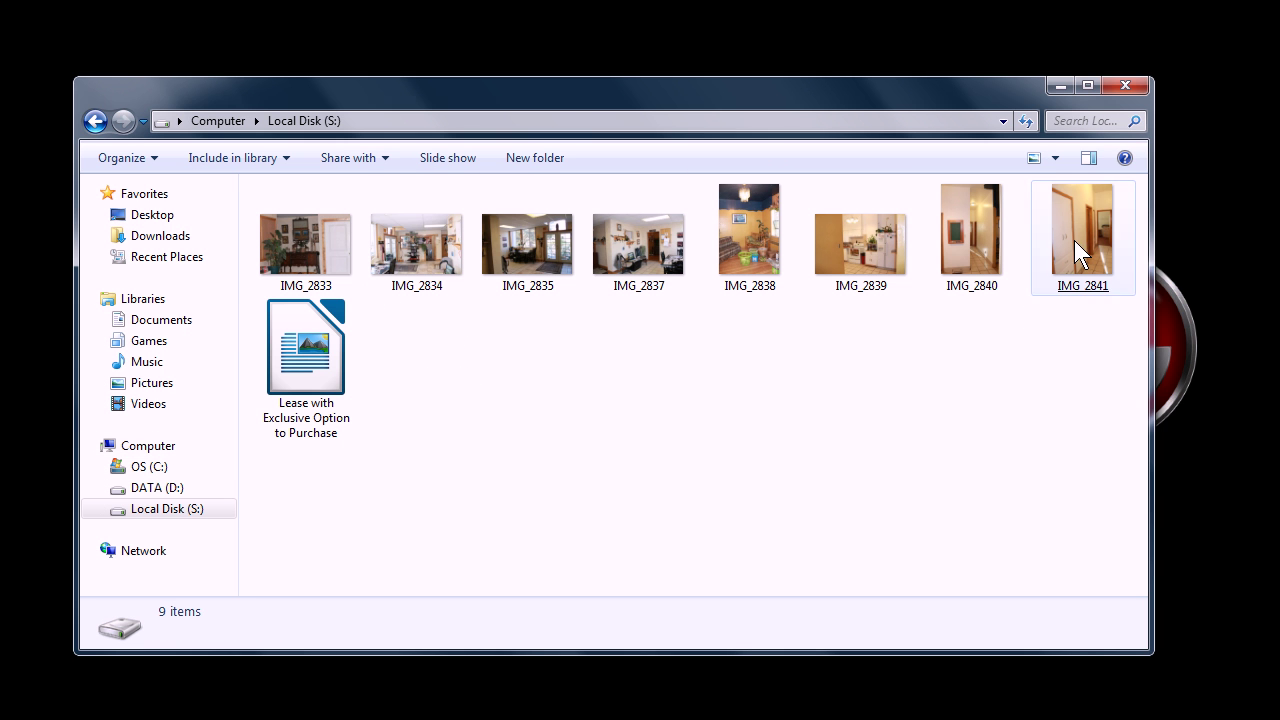
{"action": "double_click", "coordinate": [338, 245]}
{"action": "key", "text": "Right"}
{"action": "key", "text": "Right"}
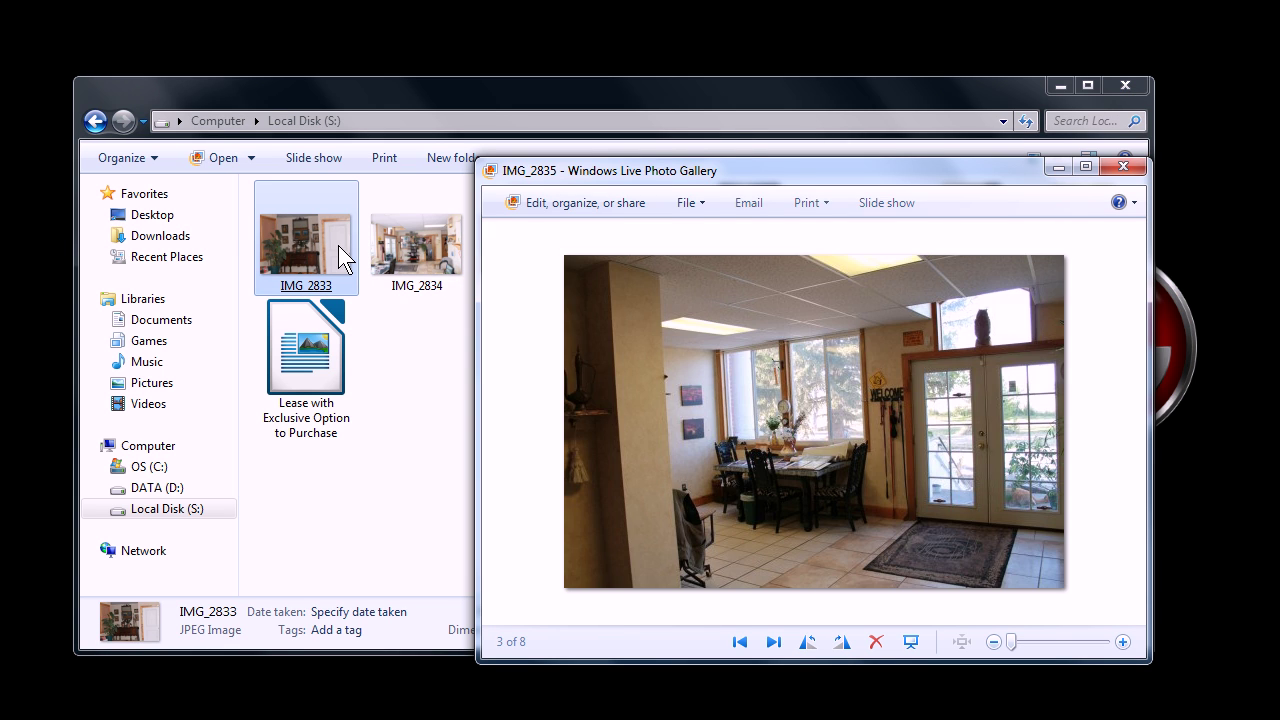
{"action": "key", "text": "Right"}
{"action": "key", "text": "Right"}
{"action": "key", "text": "Right"}
{"action": "left_click", "coordinate": [1134, 168]}
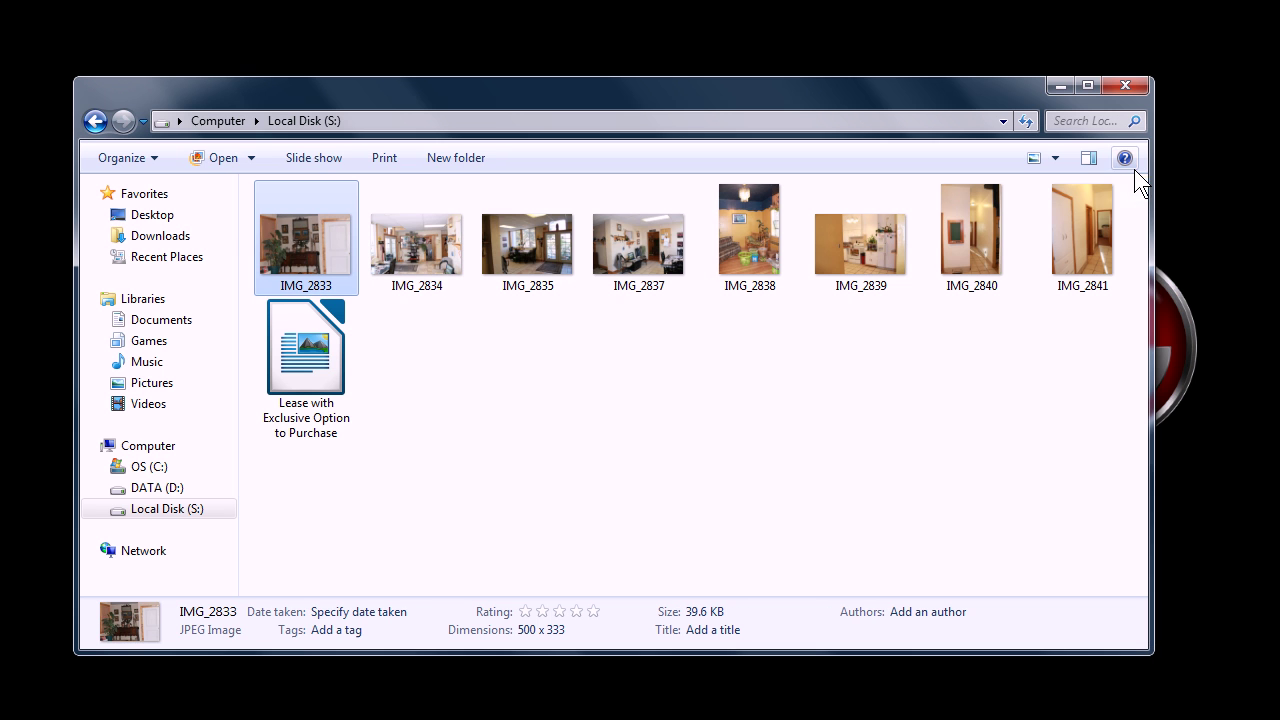
Copy IMG_2833 into the Documents library.
{"action": "left_click", "coordinate": [421, 364]}
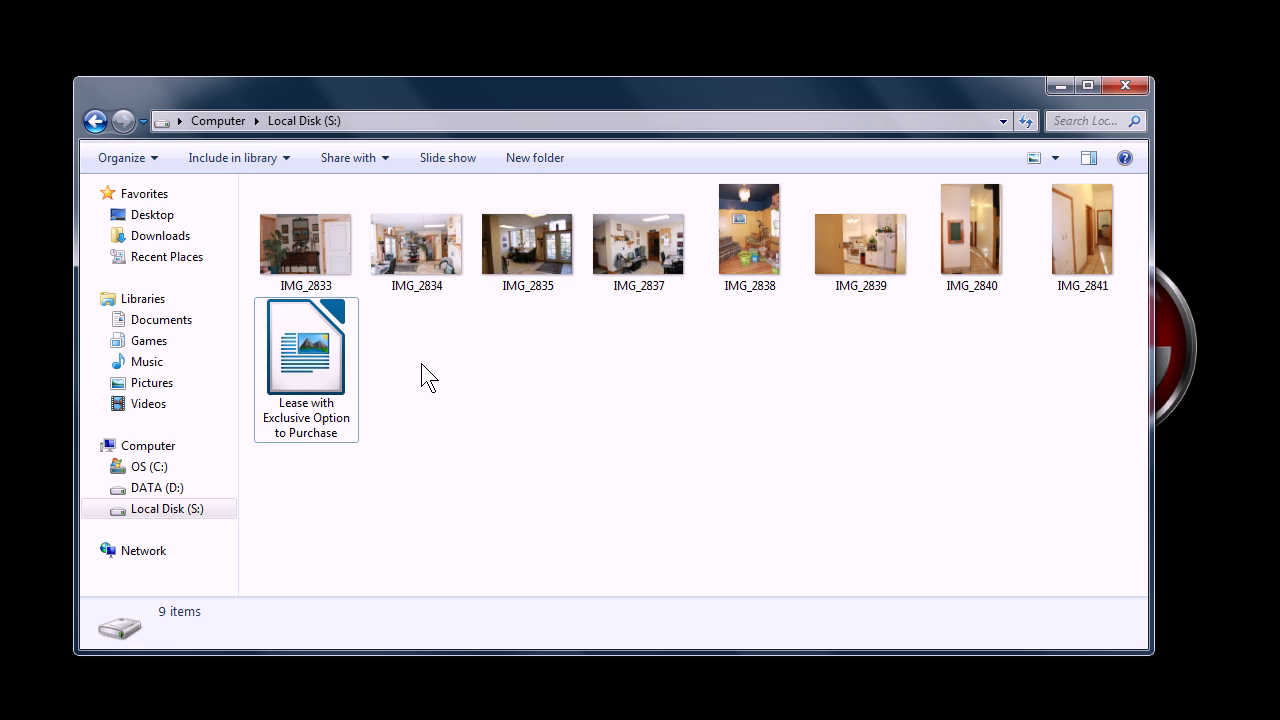
{"action": "mouse_move", "coordinate": [279, 254]}
{"action": "left_mouse_down"}
{"action": "mouse_move", "coordinate": [196, 317]}
{"action": "mouse_move", "coordinate": [338, 268]}
{"action": "left_mouse_up"}
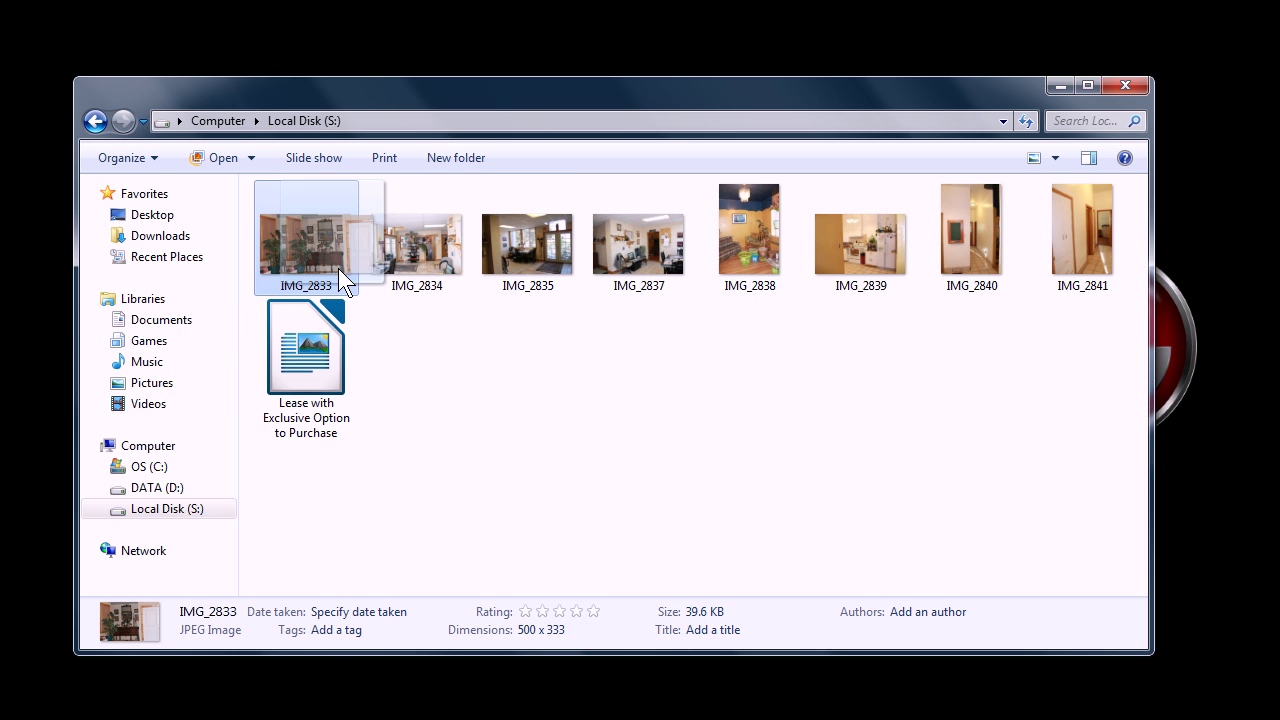
{"action": "left_click", "coordinate": [411, 353]}
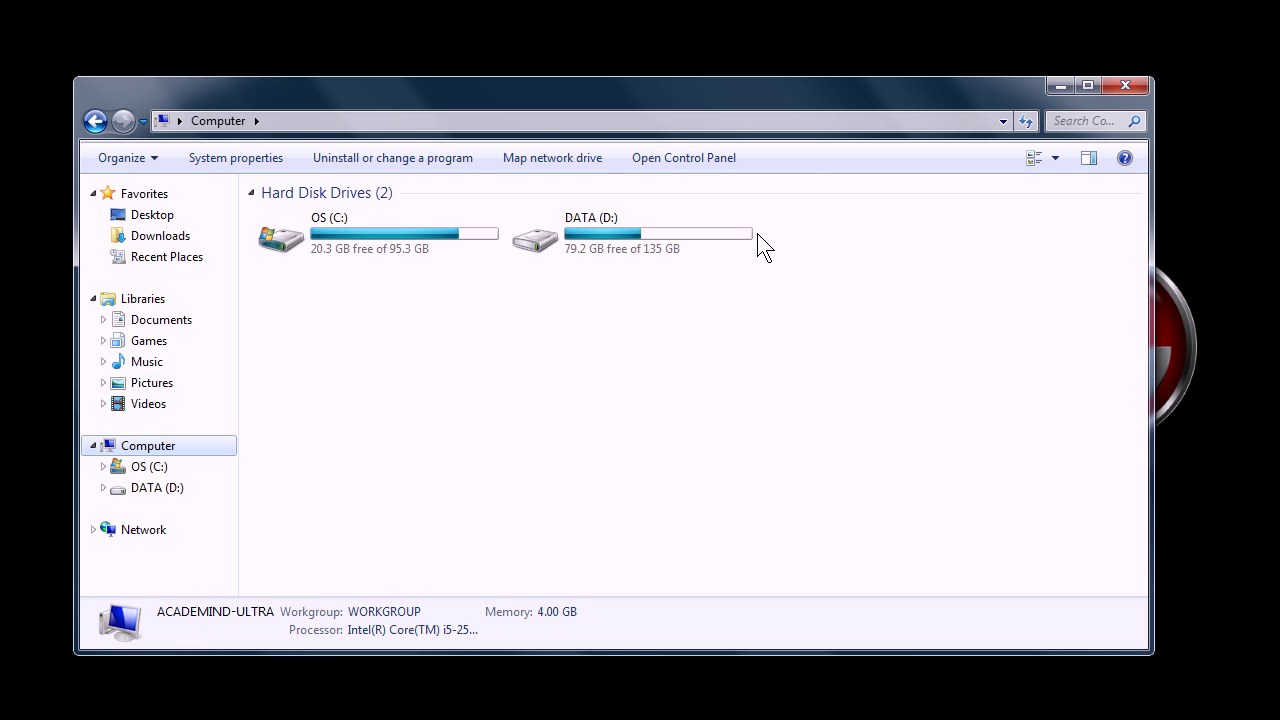
{"action": "left_click", "coordinate": [1060, 86]}
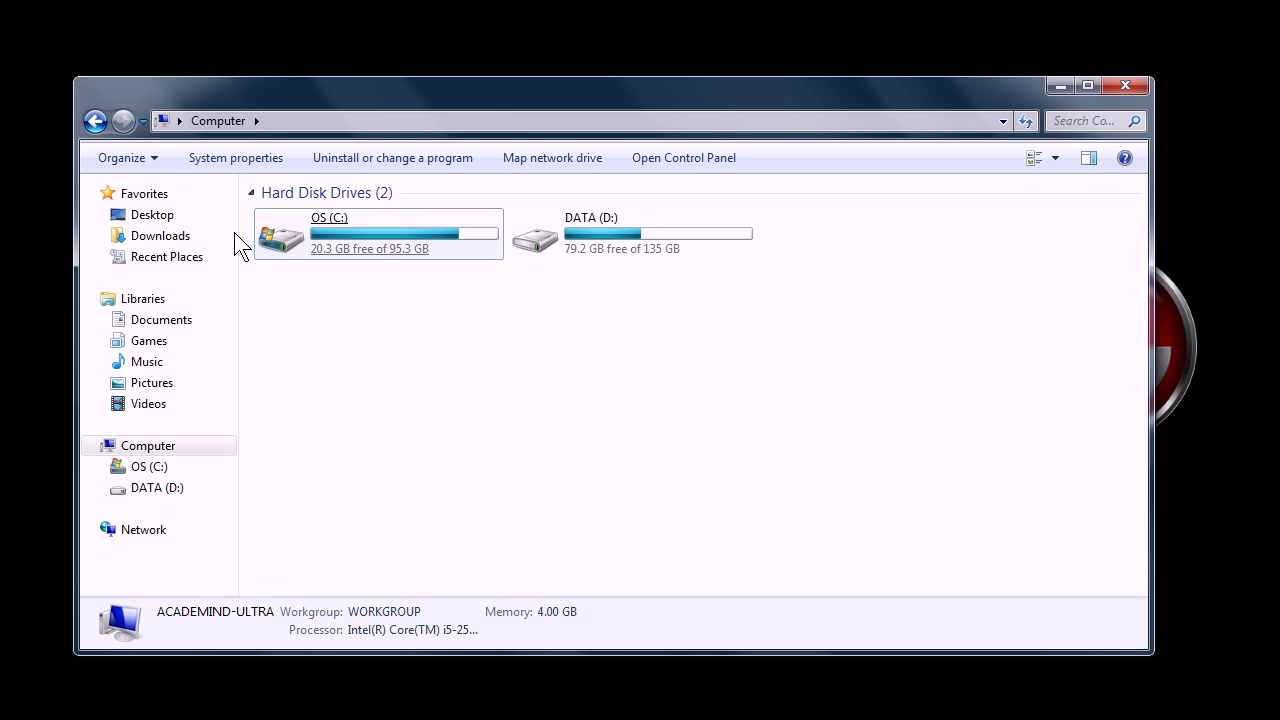
Open C:\sandbox2, select all five files and bring up their context menu.
{"action": "left_click", "coordinate": [147, 464]}
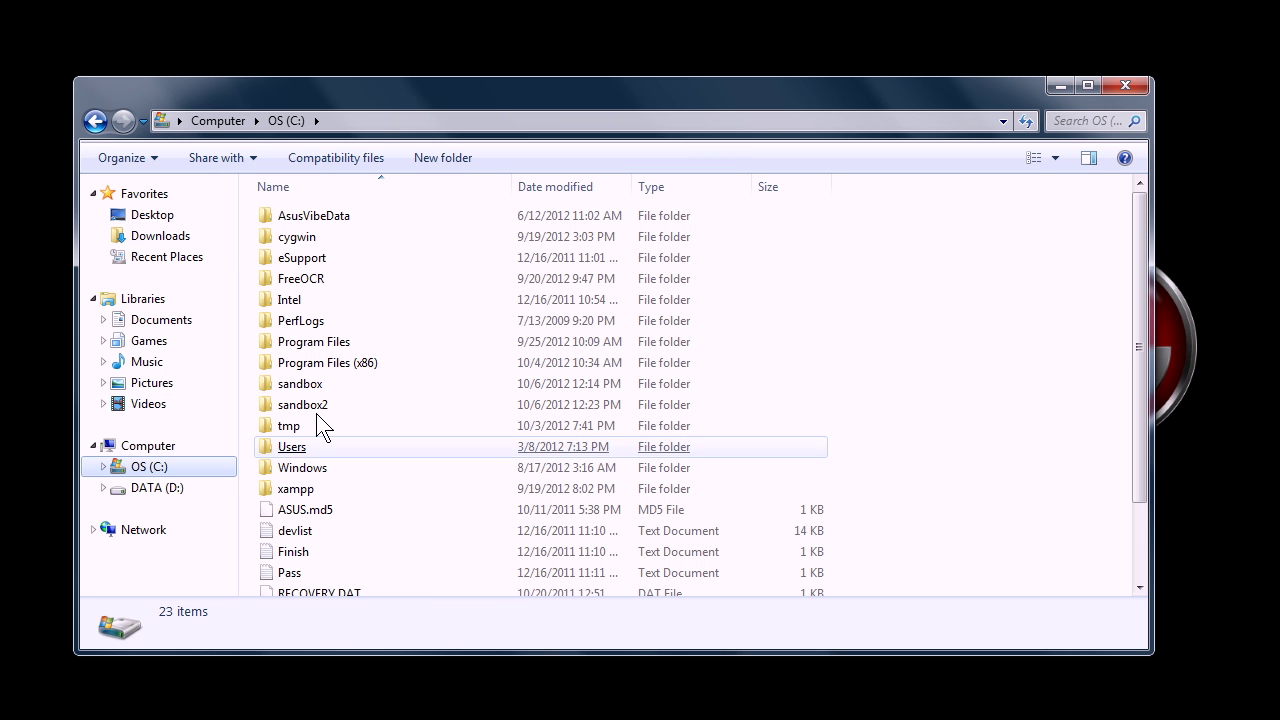
{"action": "double_click", "coordinate": [293, 405]}
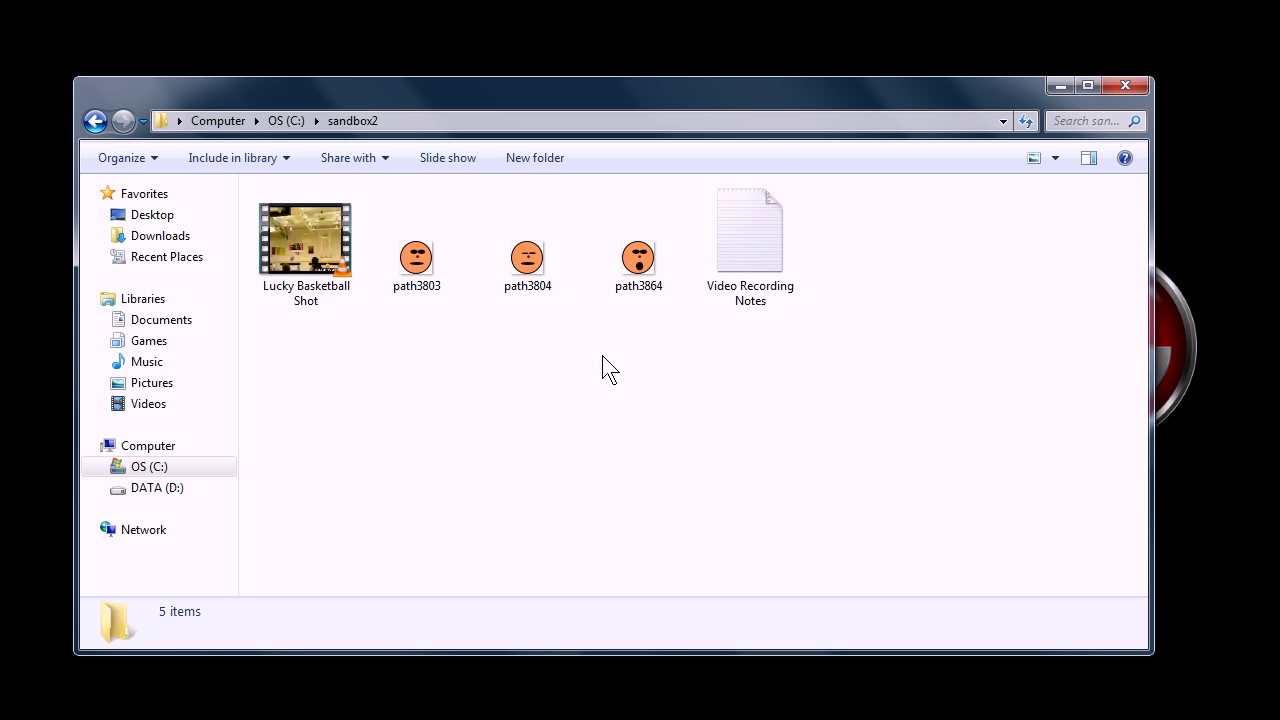
{"action": "left_click_drag", "start_coordinate": [282, 360], "coordinate": [786, 229]}
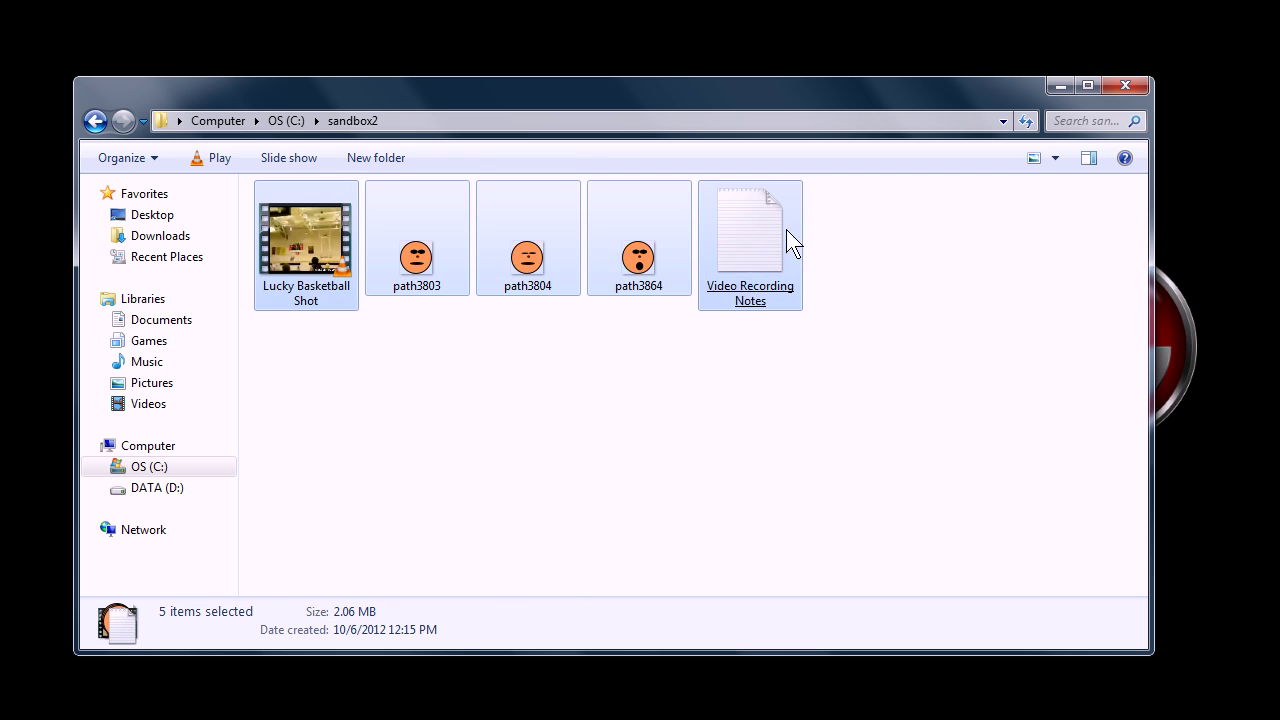
{"action": "mouse_move", "coordinate": [570, 96]}
{"action": "left_mouse_down"}
{"action": "mouse_move", "coordinate": [596, 372]}
{"action": "mouse_move", "coordinate": [568, 66]}
{"action": "left_mouse_up"}
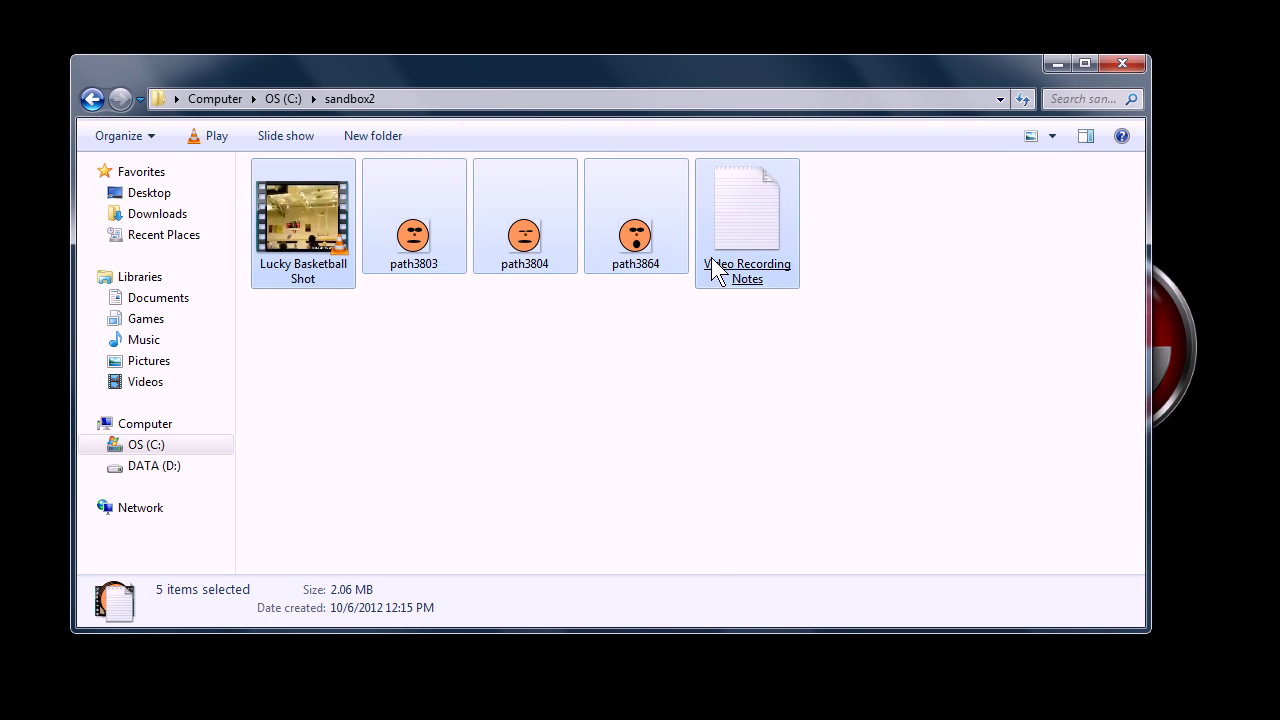
{"action": "right_click", "coordinate": [745, 225]}
{"action": "mouse_move", "coordinate": [880, 237]}
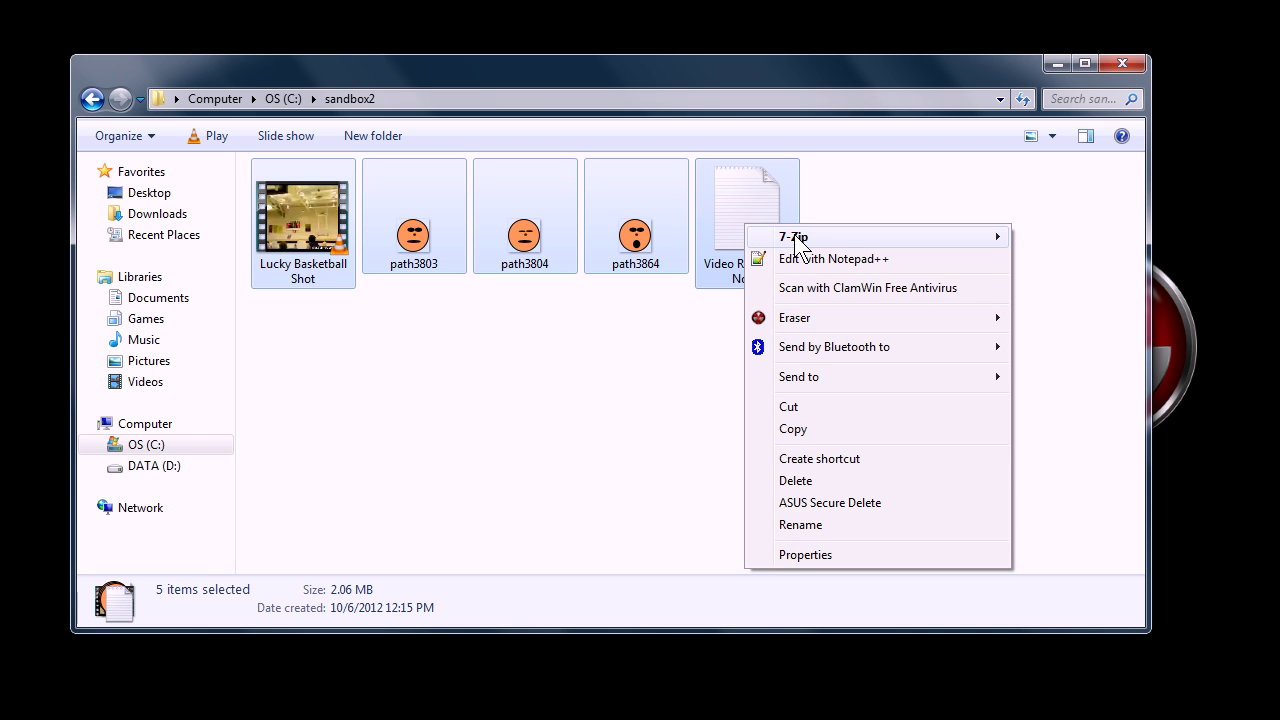
{"action": "mouse_move", "coordinate": [793, 237]}
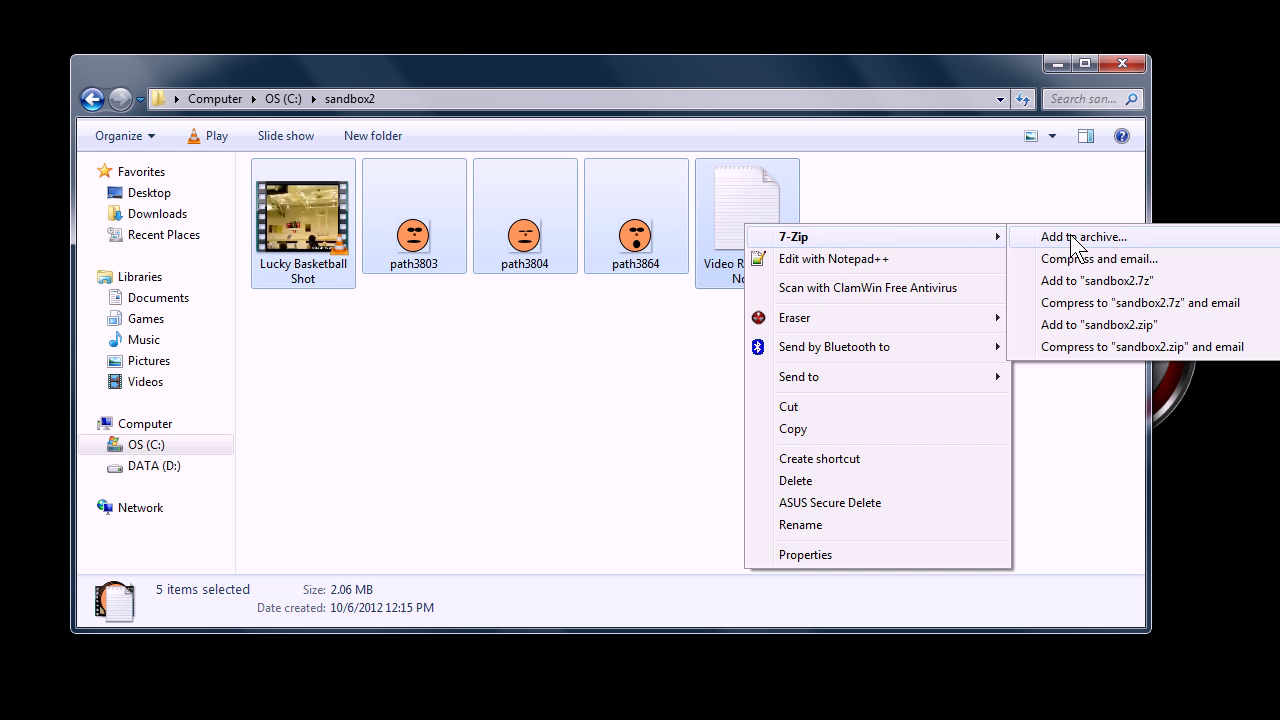
Set up sandbox2.7z in 7z format with the password entered and re-entered.
{"action": "left_click", "coordinate": [1055, 240]}
{"action": "left_click_drag", "start_coordinate": [492, 118], "coordinate": [415, 83]}
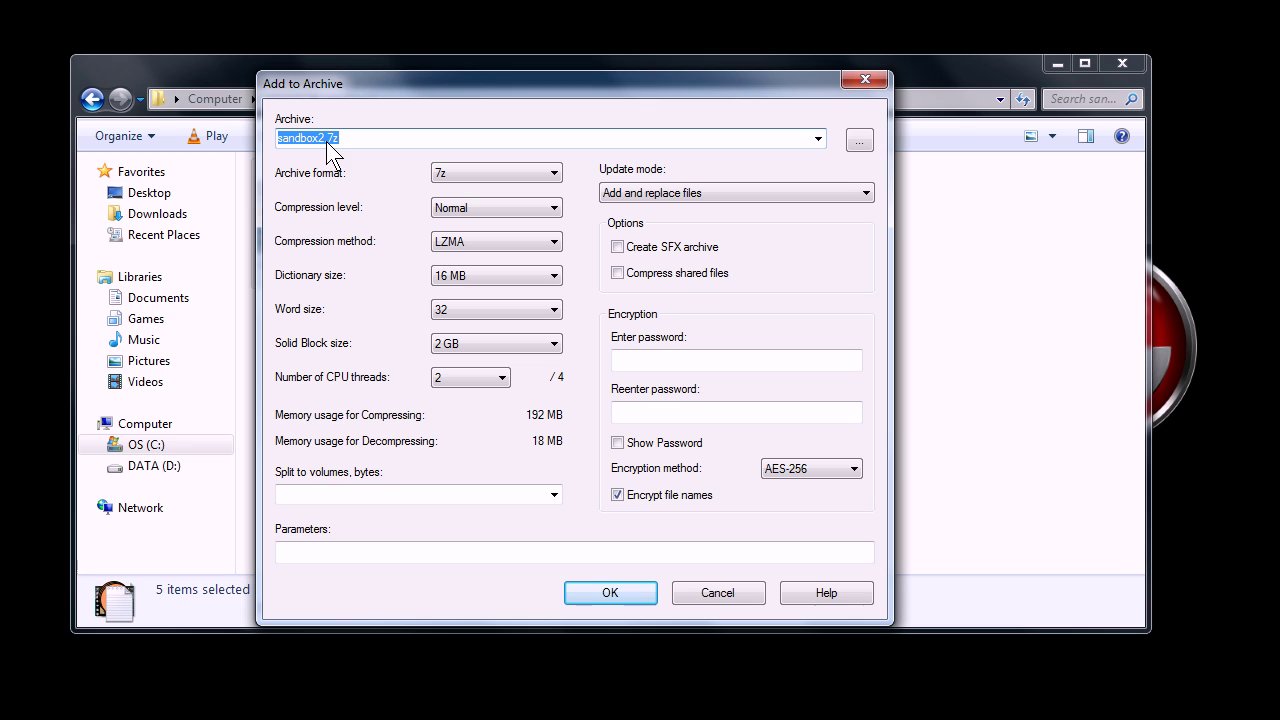
{"action": "left_click", "coordinate": [447, 176]}
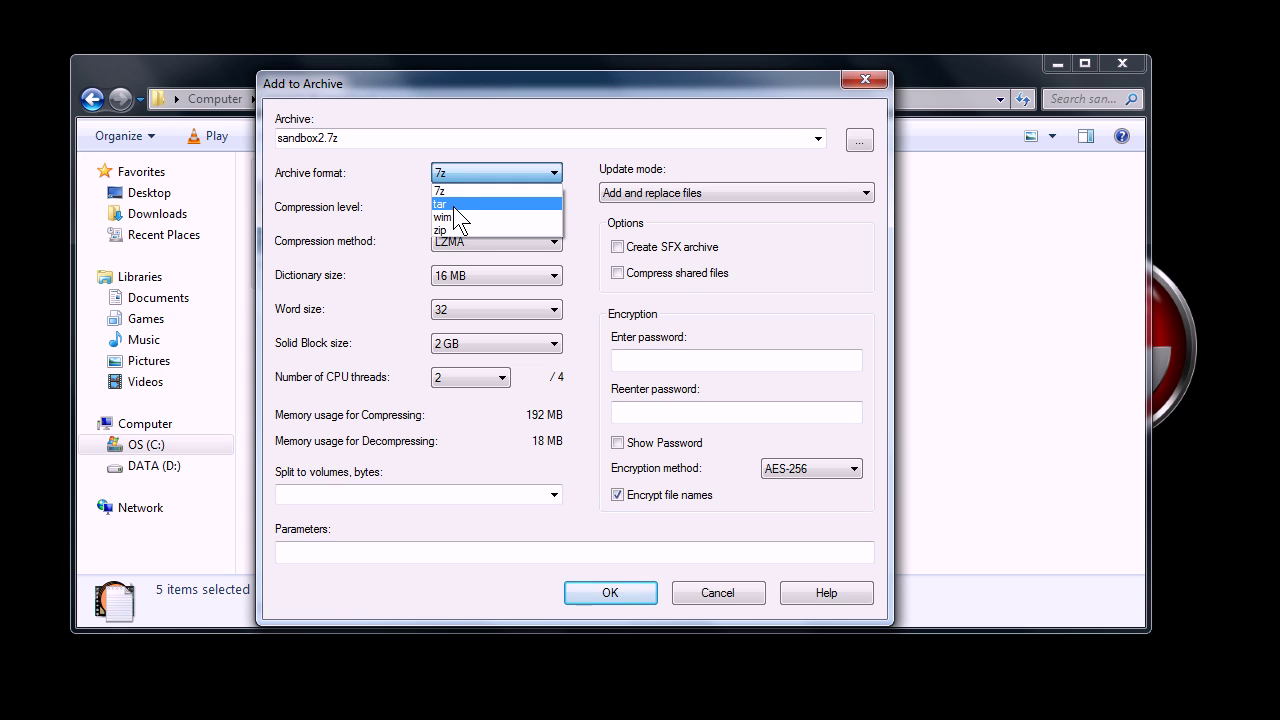
{"action": "left_click", "coordinate": [463, 175]}
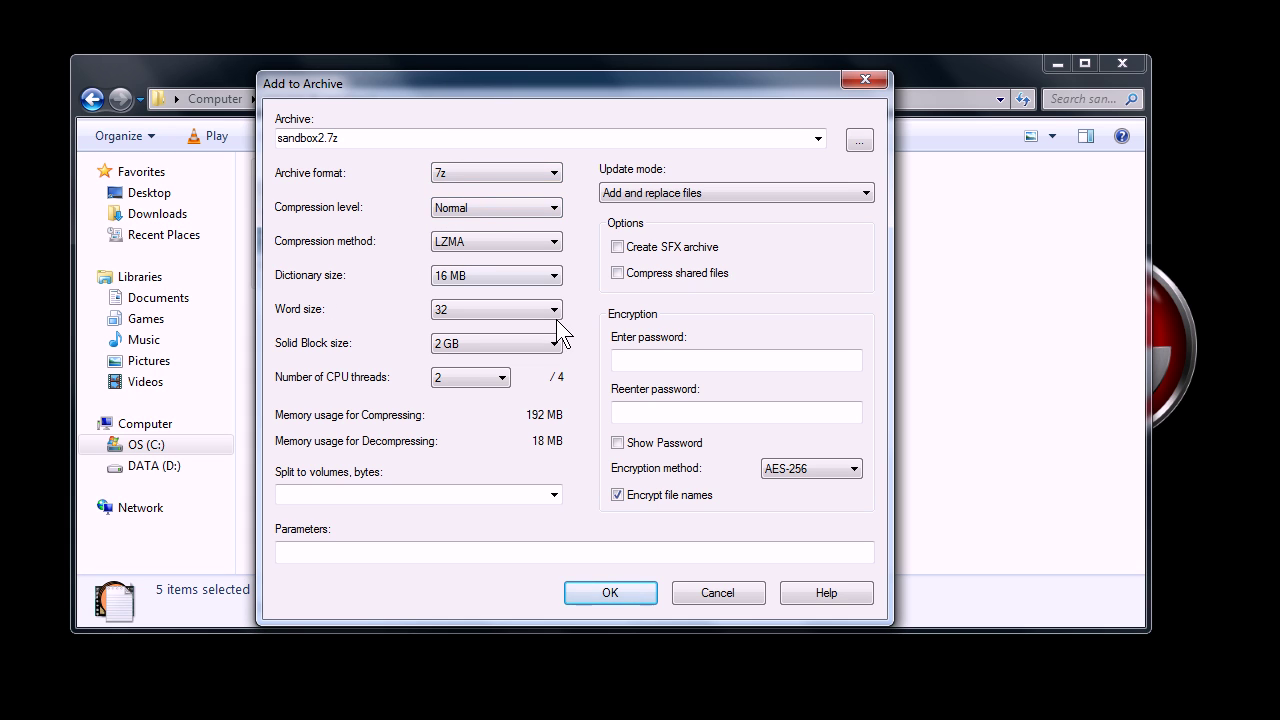
{"action": "left_click", "coordinate": [657, 362]}
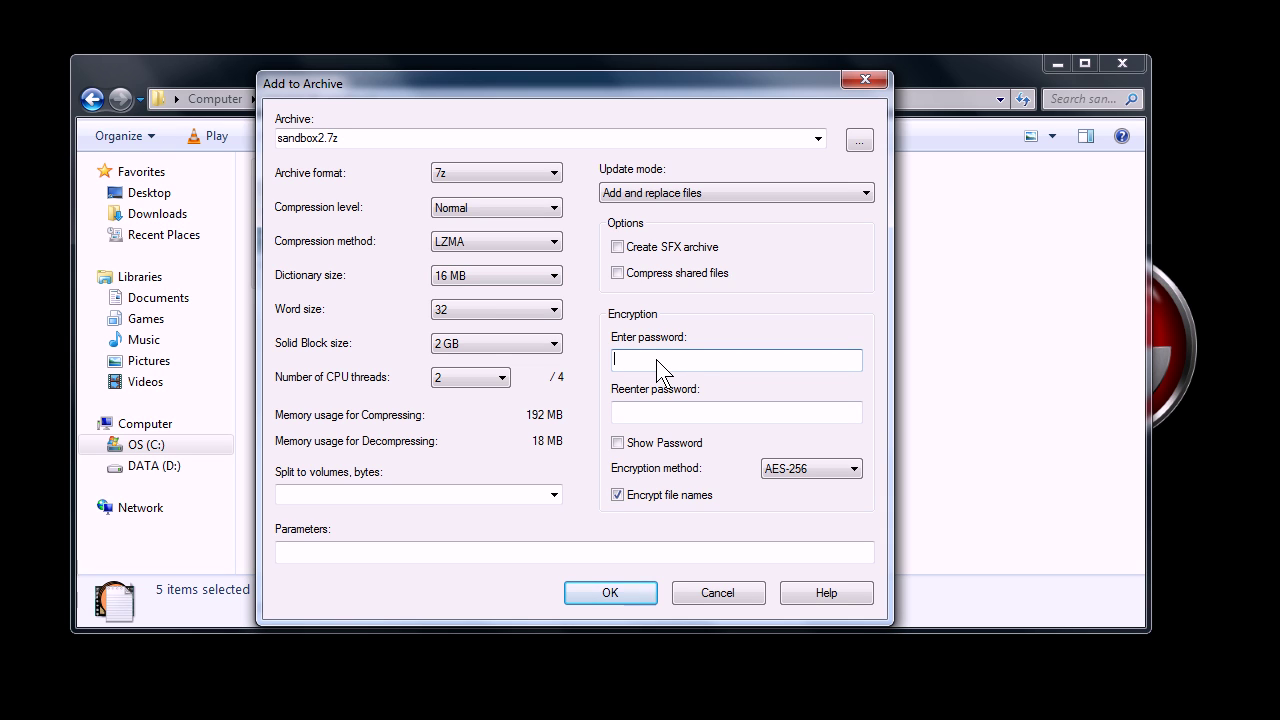
{"action": "left_click", "coordinate": [634, 413]}
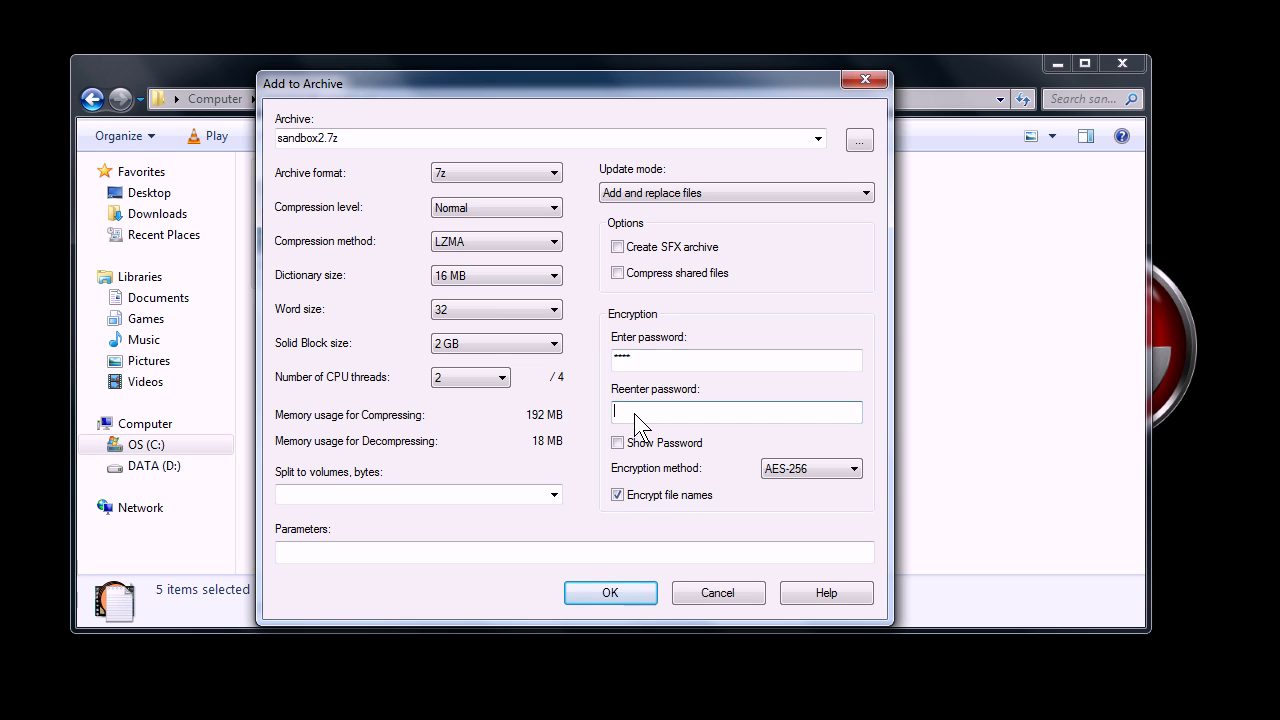
Build the encrypted sandbox2.7z, then try extracting it with its password.
{"action": "left_click", "coordinate": [610, 593]}
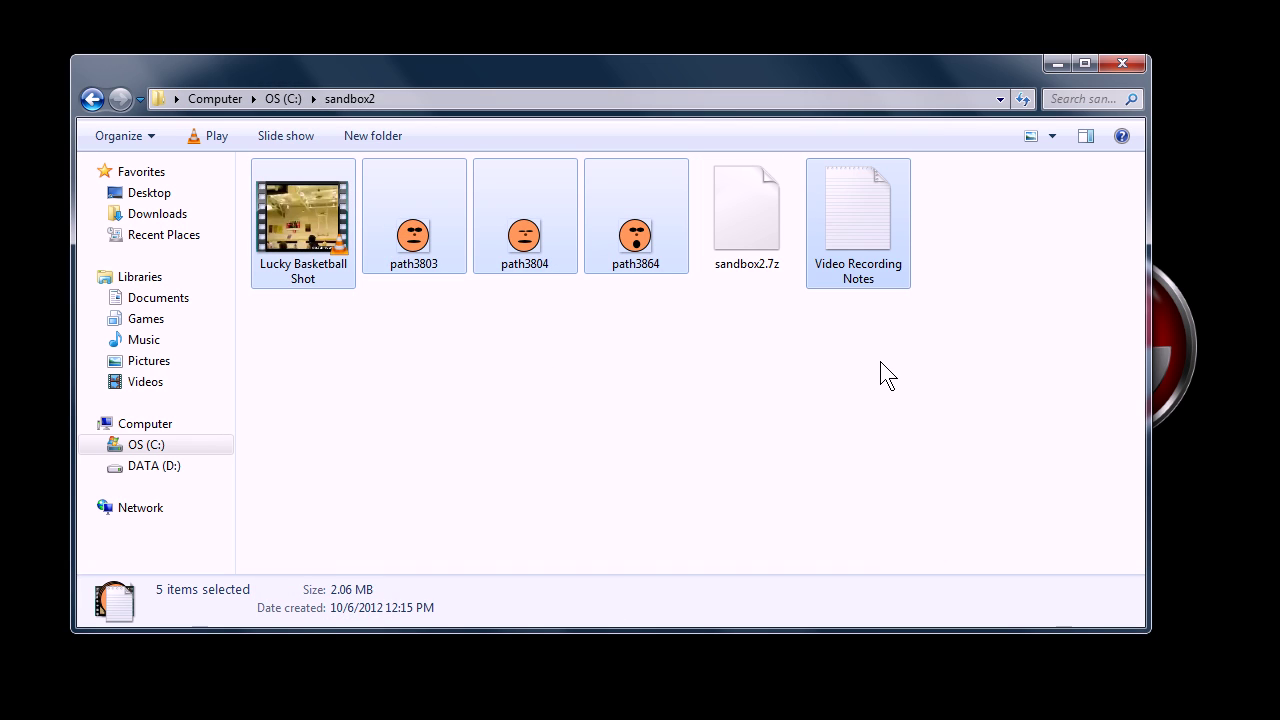
{"action": "left_click_drag", "start_coordinate": [741, 235], "coordinate": [697, 397]}
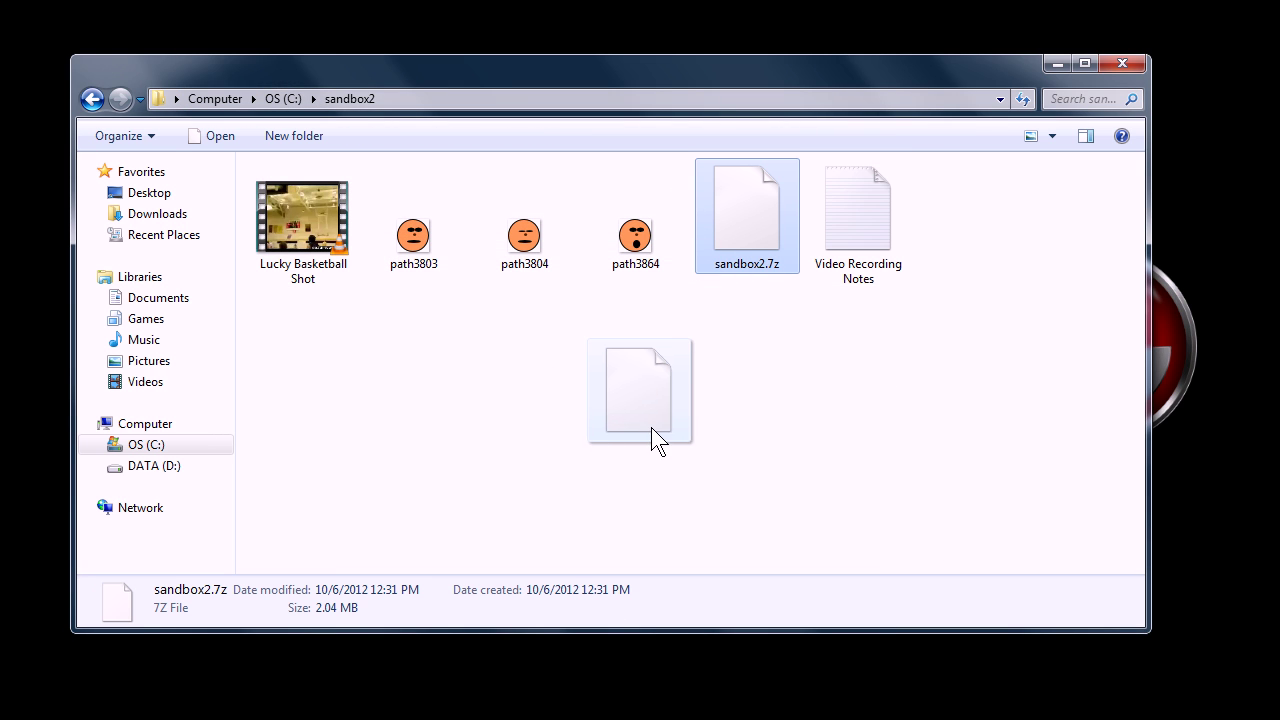
{"action": "right_click", "coordinate": [750, 268]}
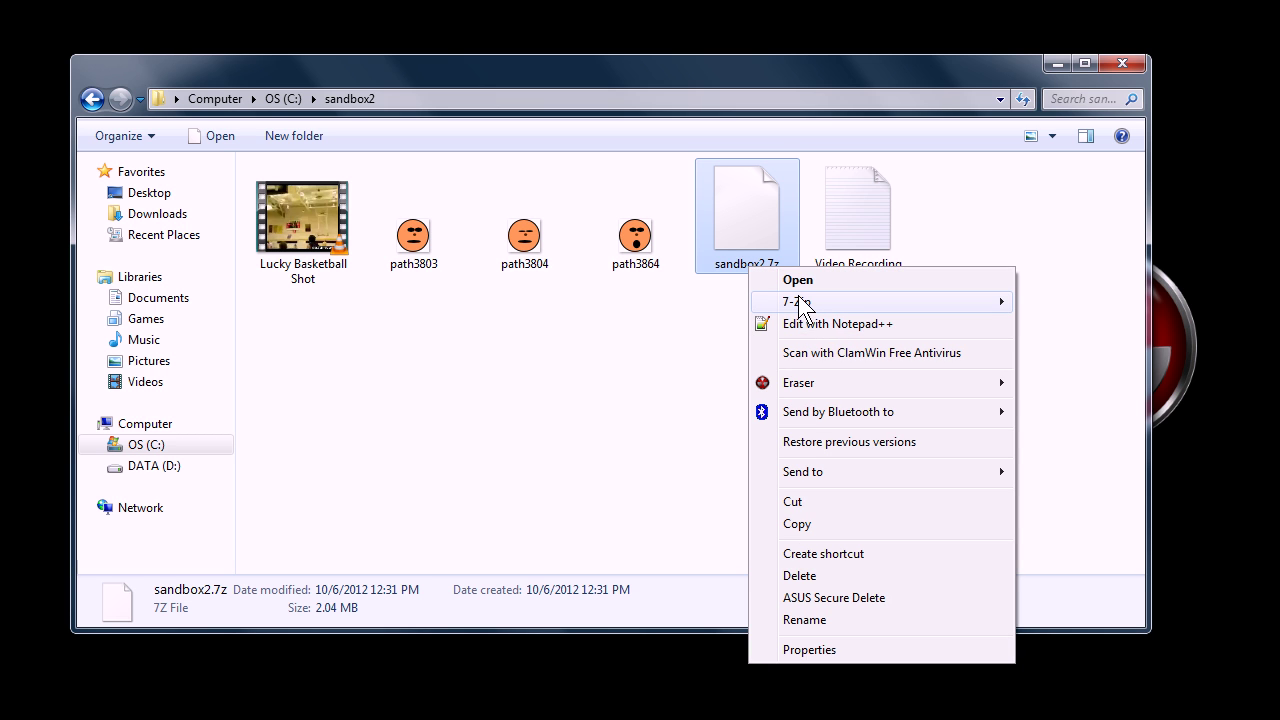
{"action": "mouse_move", "coordinate": [880, 301]}
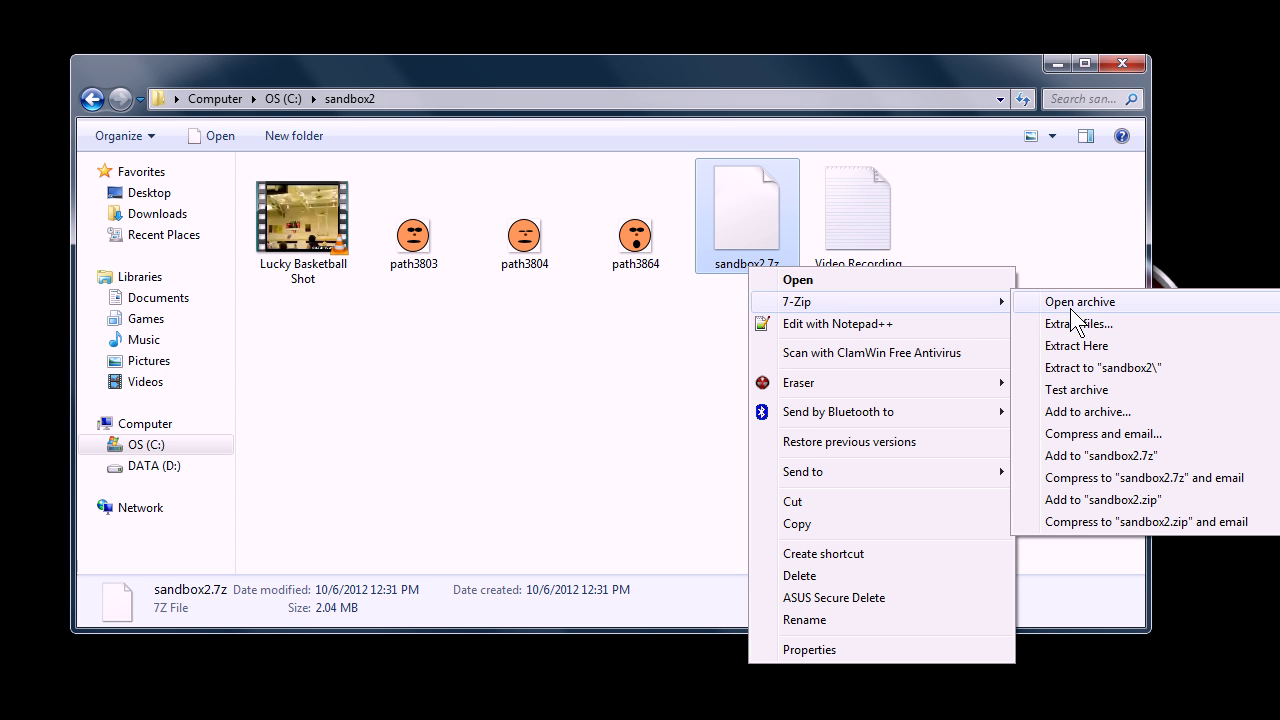
{"action": "left_click", "coordinate": [1076, 347]}
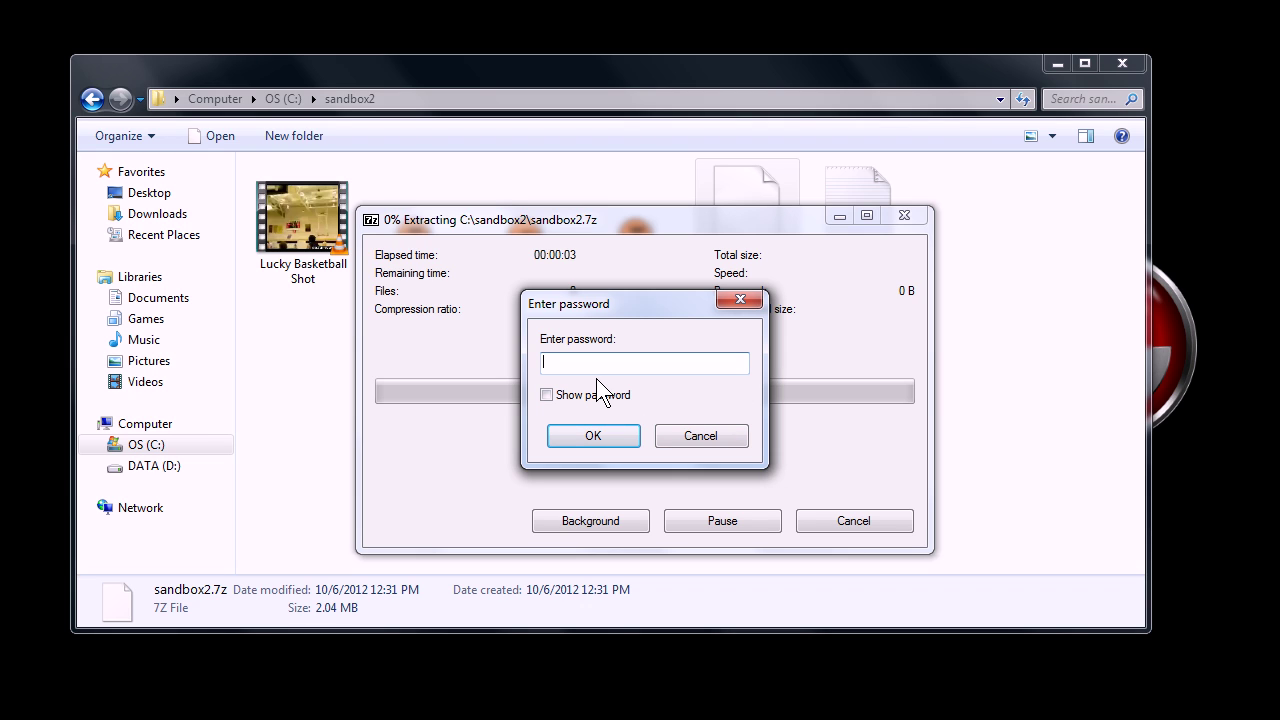
{"action": "type", "text": "****"}
{"action": "left_click", "coordinate": [698, 435]}
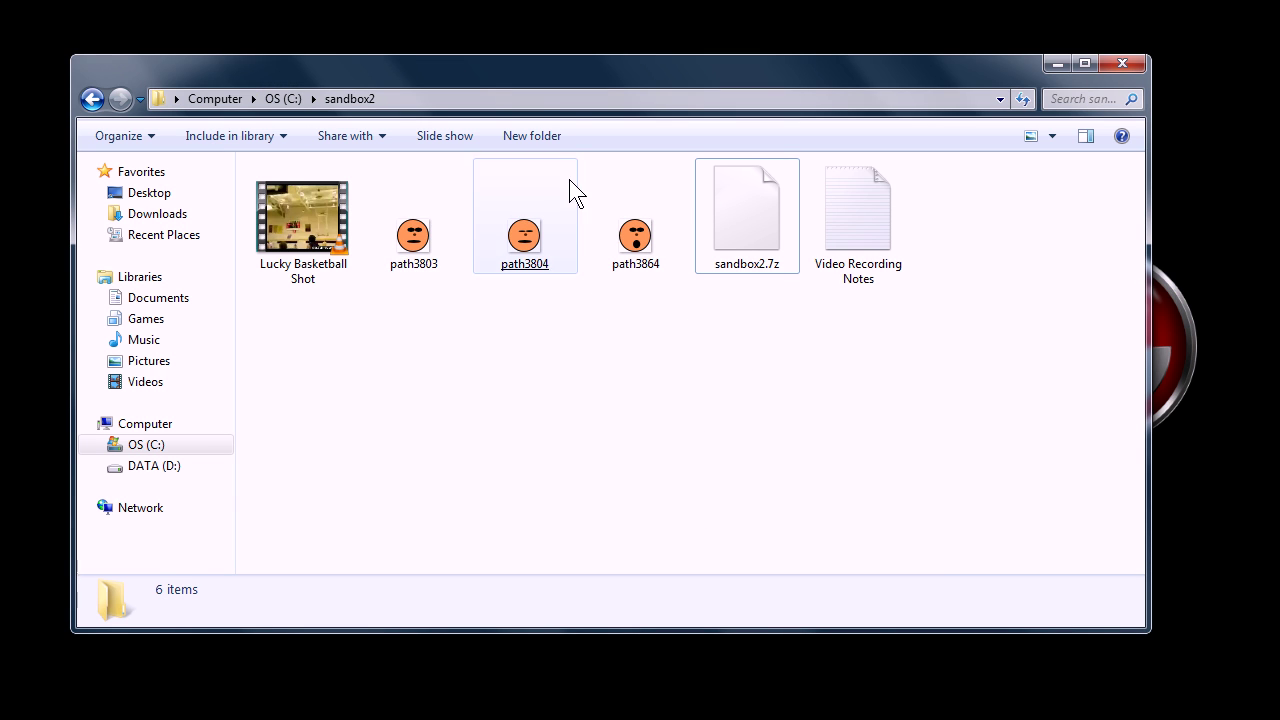
Nudge the sandbox2 Explorer window aside, then minimize it to reveal the desktop shortcuts.
{"action": "left_click_drag", "start_coordinate": [528, 66], "coordinate": [580, 69]}
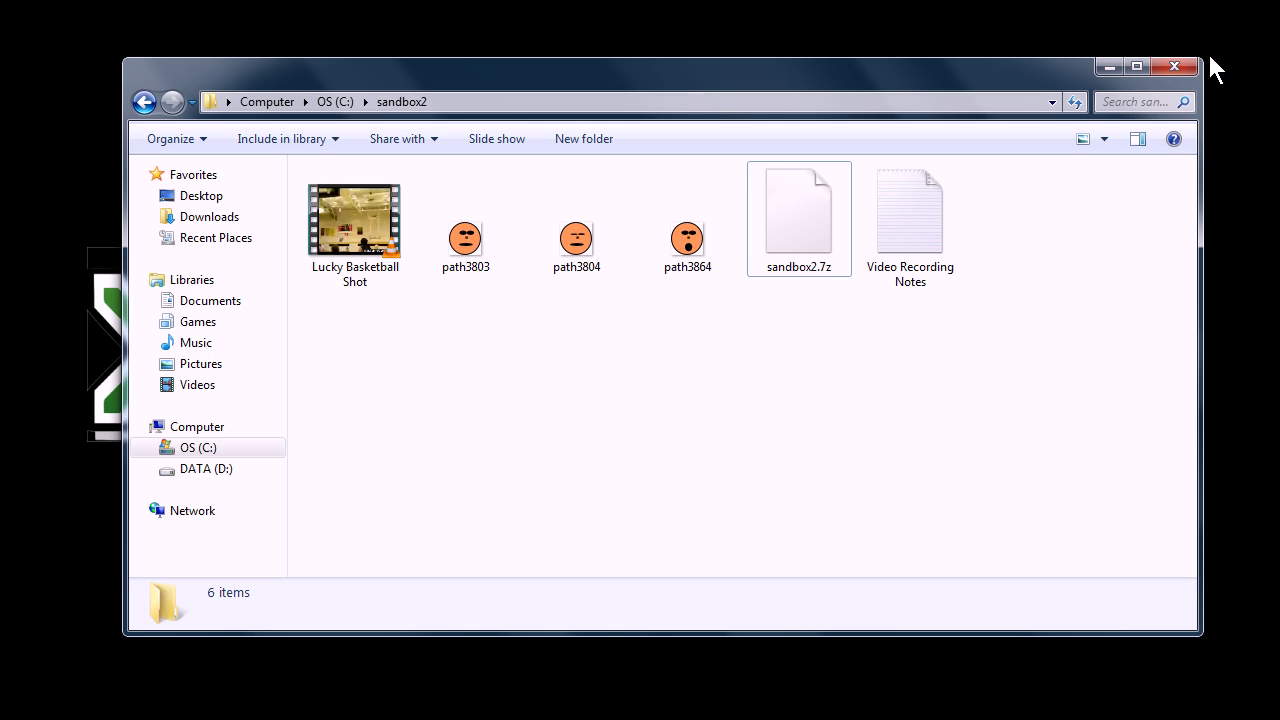
{"action": "left_click", "coordinate": [1116, 64]}
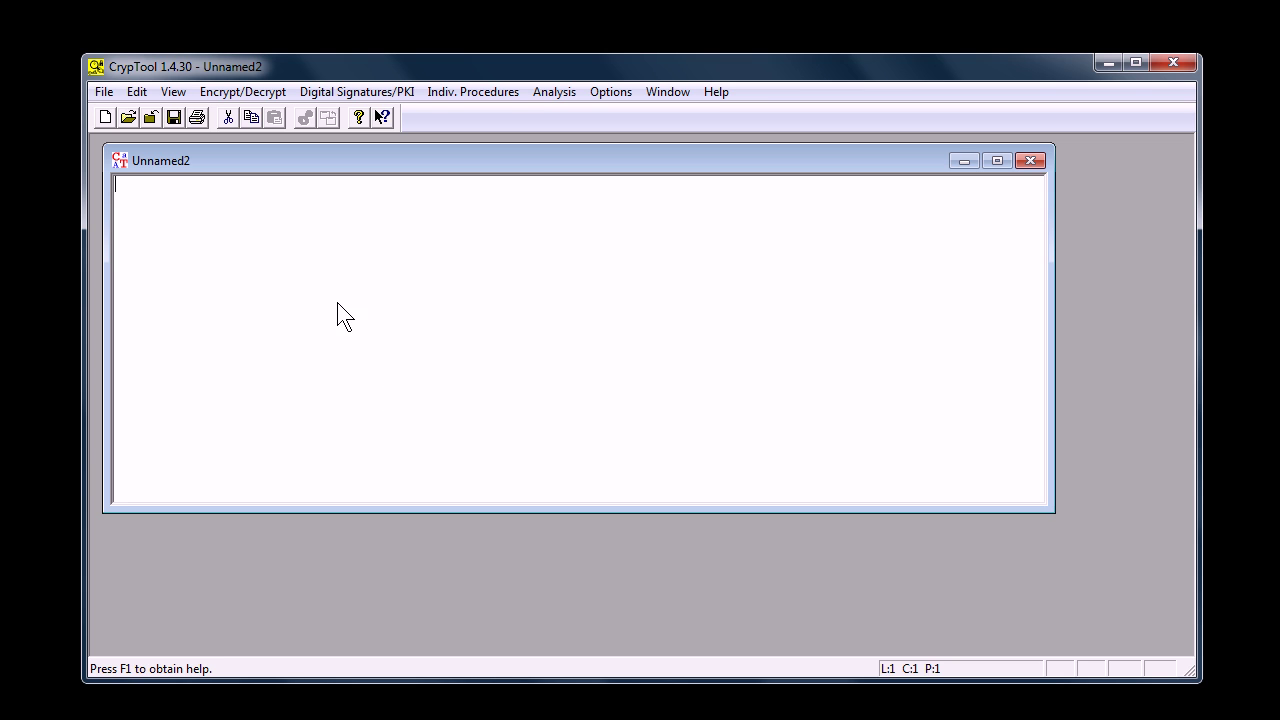
Enter 'this is a secret message.' in Unnamed2 and show the Symmetric (classic) cipher list.
{"action": "left_click_drag", "start_coordinate": [227, 159], "coordinate": [219, 153]}
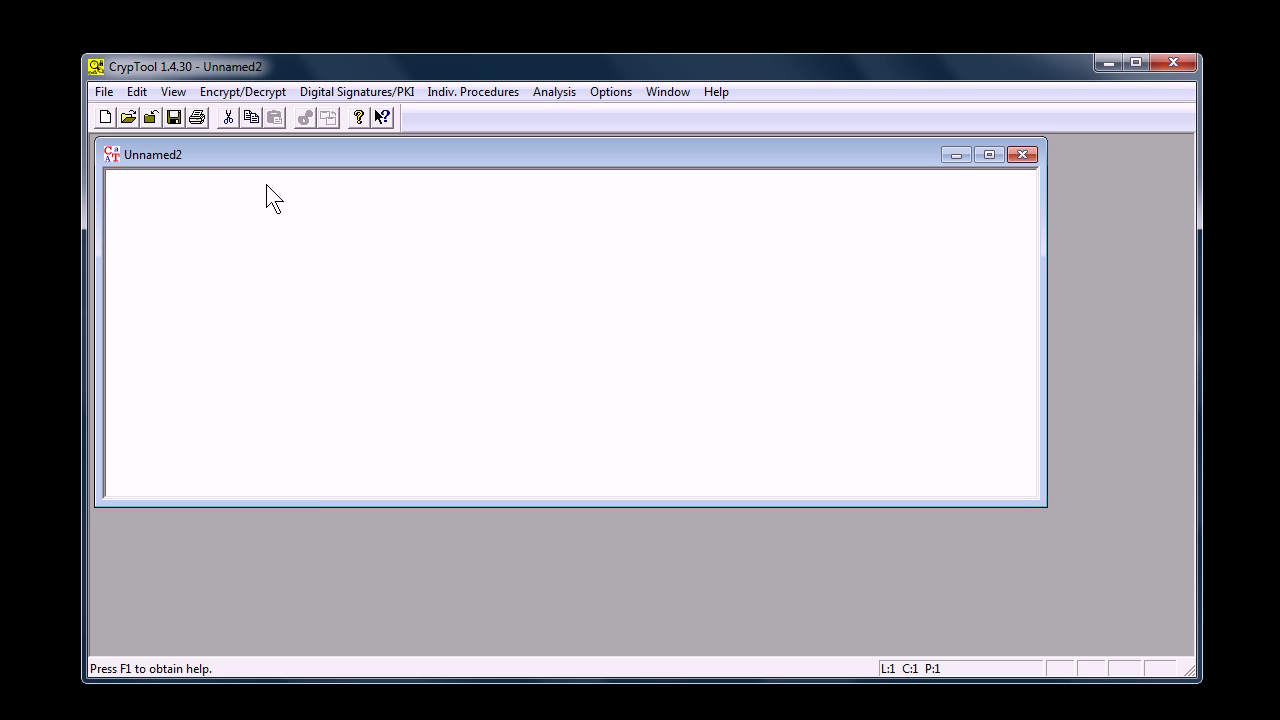
{"action": "type", "text": "t"}
{"action": "type", "text": "his is a "}
{"action": "type", "text": "secret"}
{"action": "type", "text": " message."}
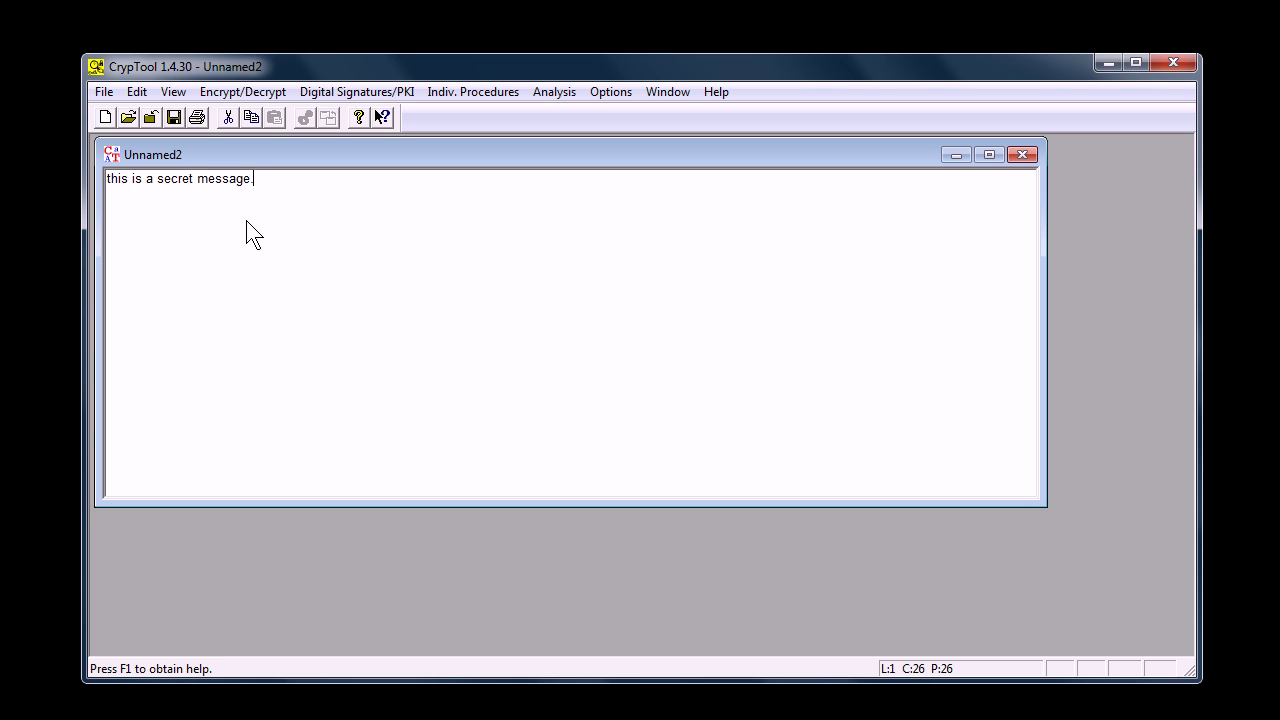
{"action": "left_click_drag", "start_coordinate": [182, 154], "coordinate": [194, 176]}
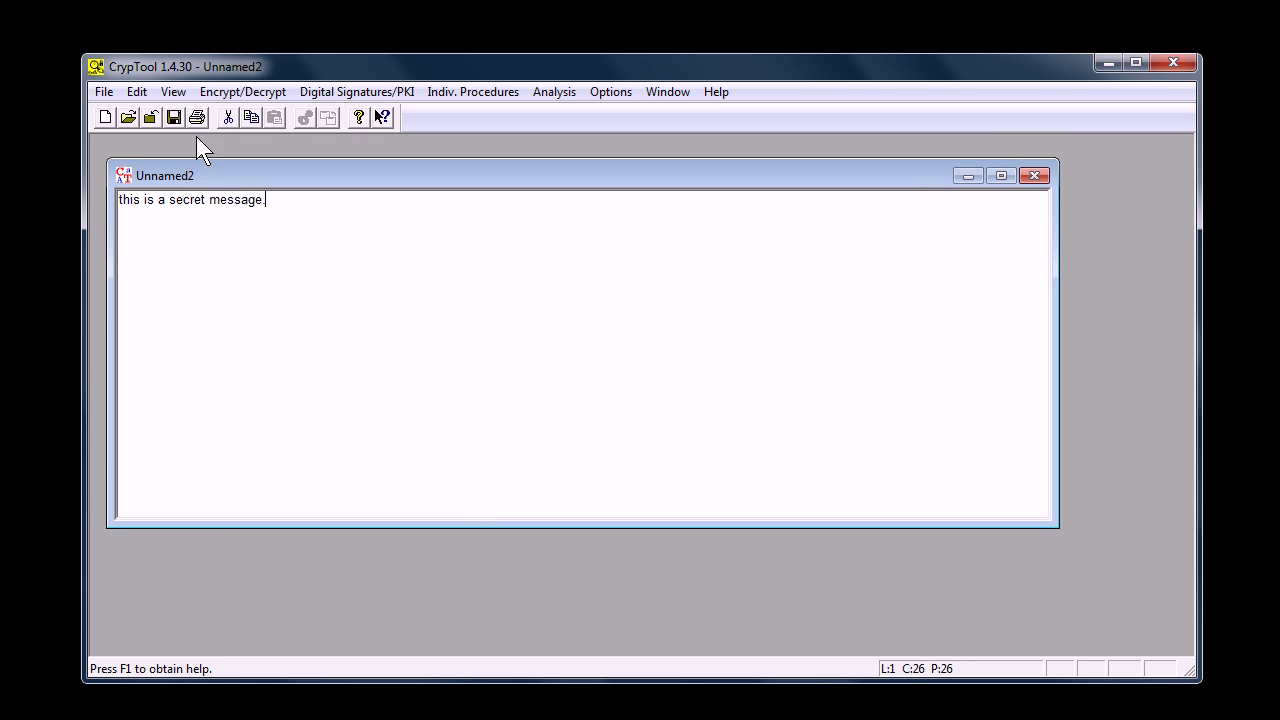
{"action": "left_click", "coordinate": [228, 91]}
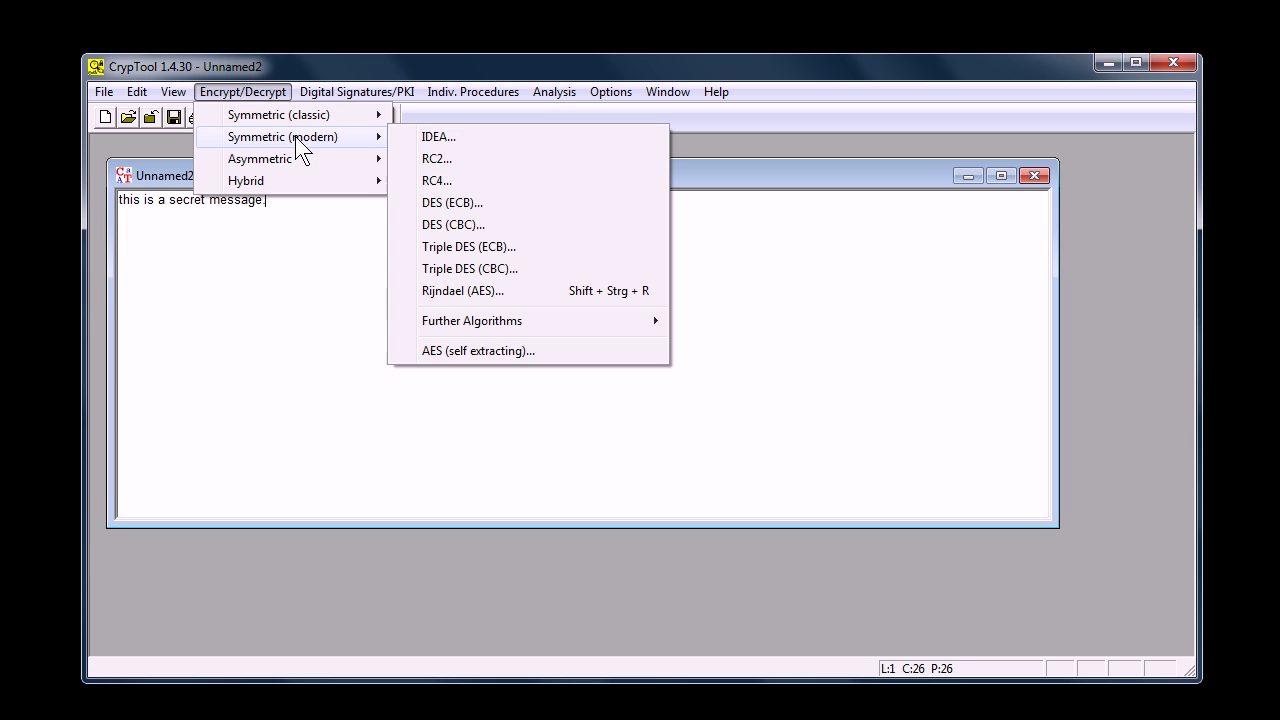
{"action": "mouse_move", "coordinate": [279, 114]}
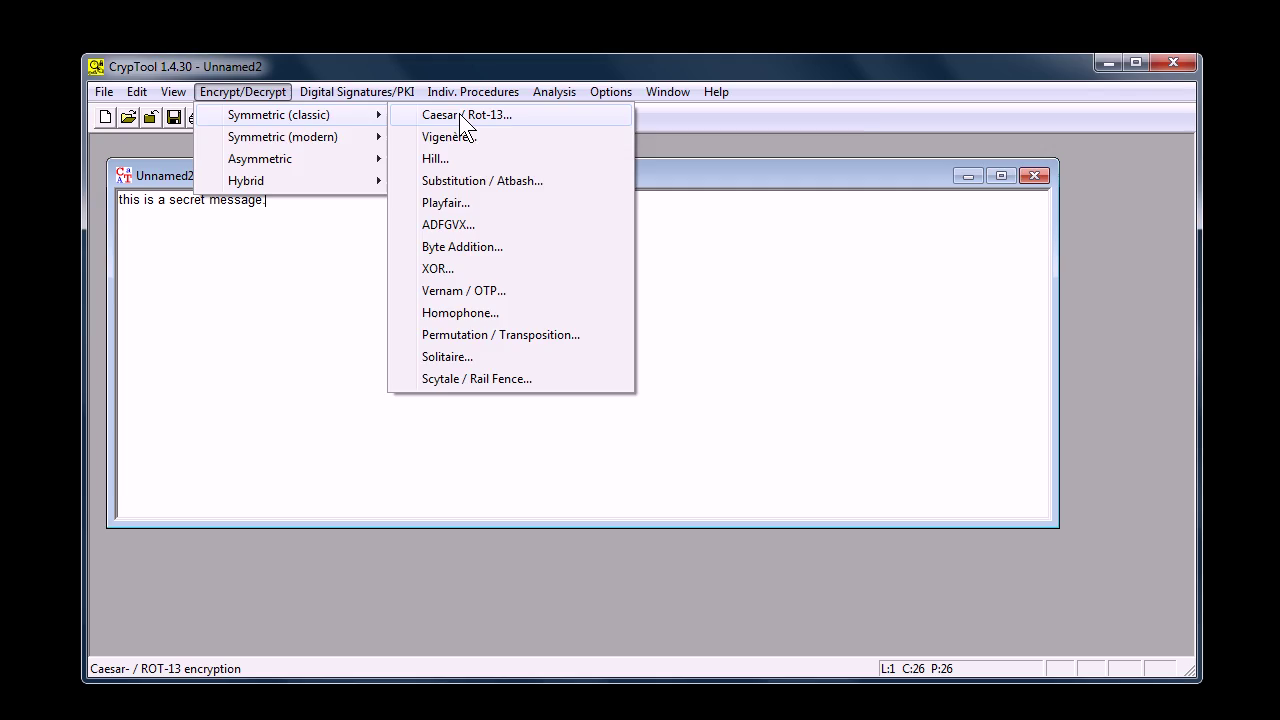
Encrypt the message with Caesar / Rot-13 using a numeric shift of 5.
{"action": "left_click", "coordinate": [459, 113]}
{"action": "left_click", "coordinate": [458, 414]}
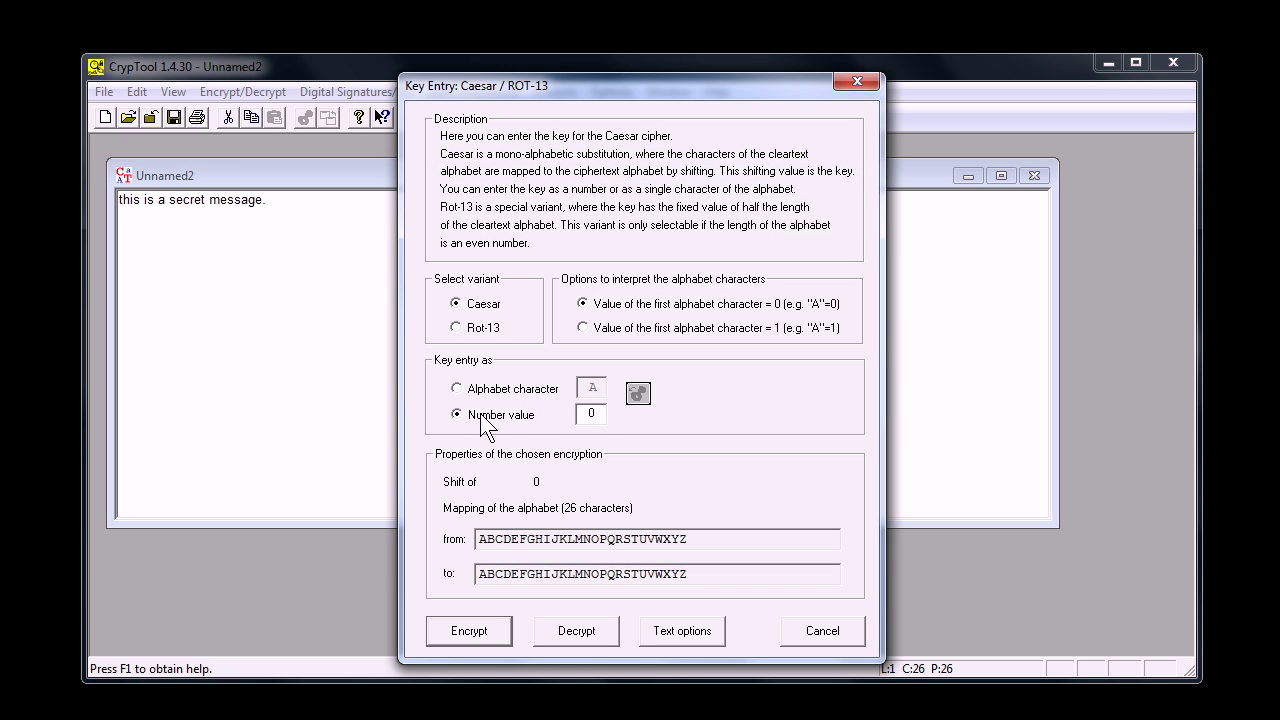
{"action": "type", "text": "5"}
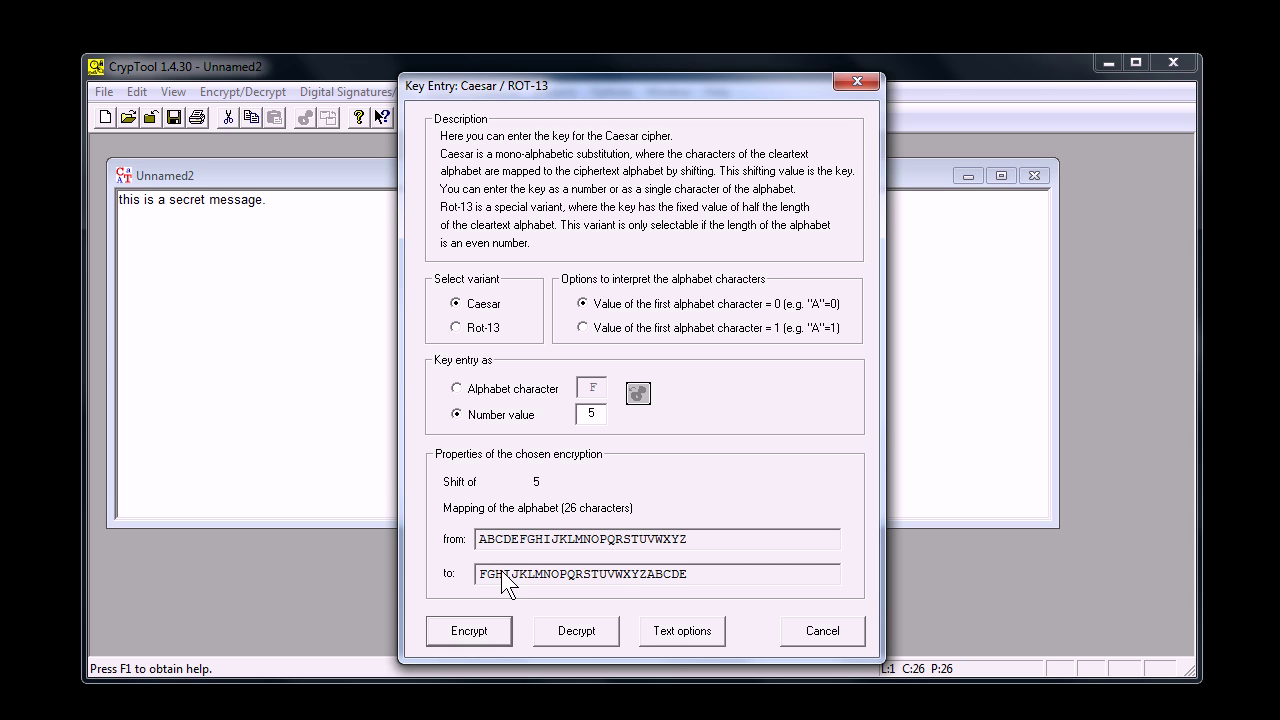
{"action": "left_click", "coordinate": [465, 633]}
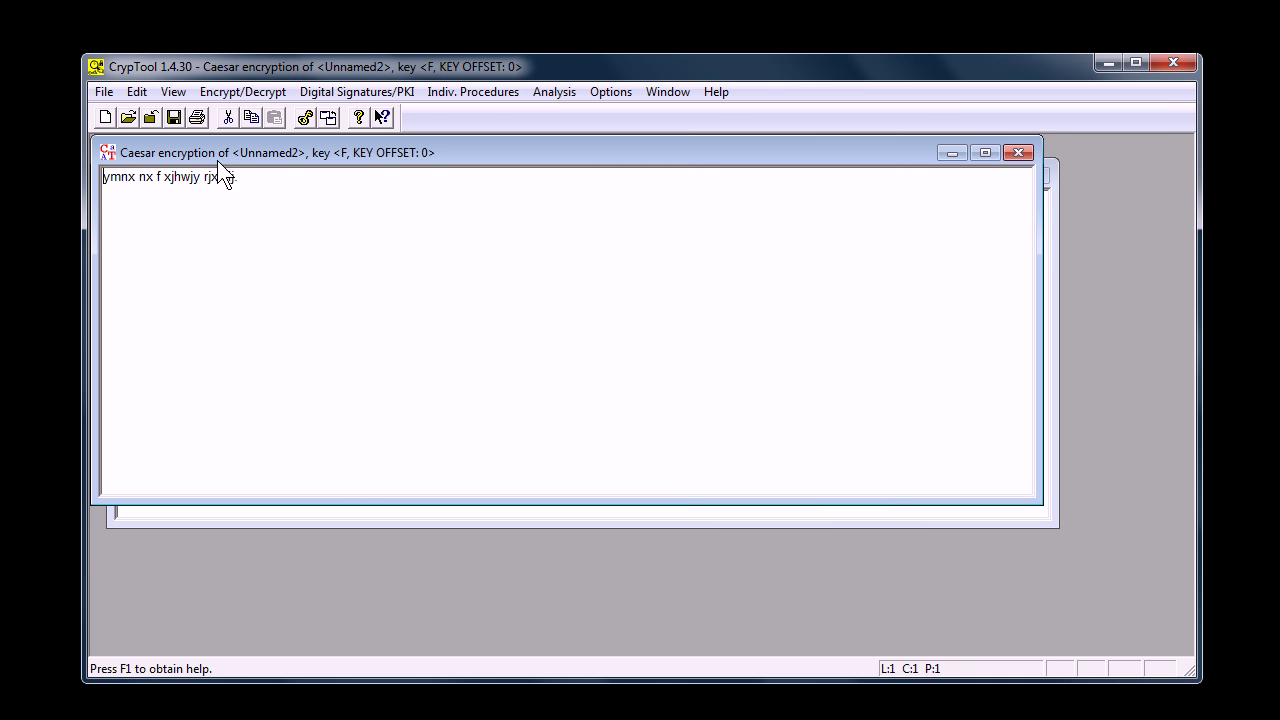
Inspect the ciphertext 'ymnx nx f xjhwjy rjxxflj.' beside the original, then close it.
{"action": "left_click_drag", "start_coordinate": [174, 155], "coordinate": [276, 234]}
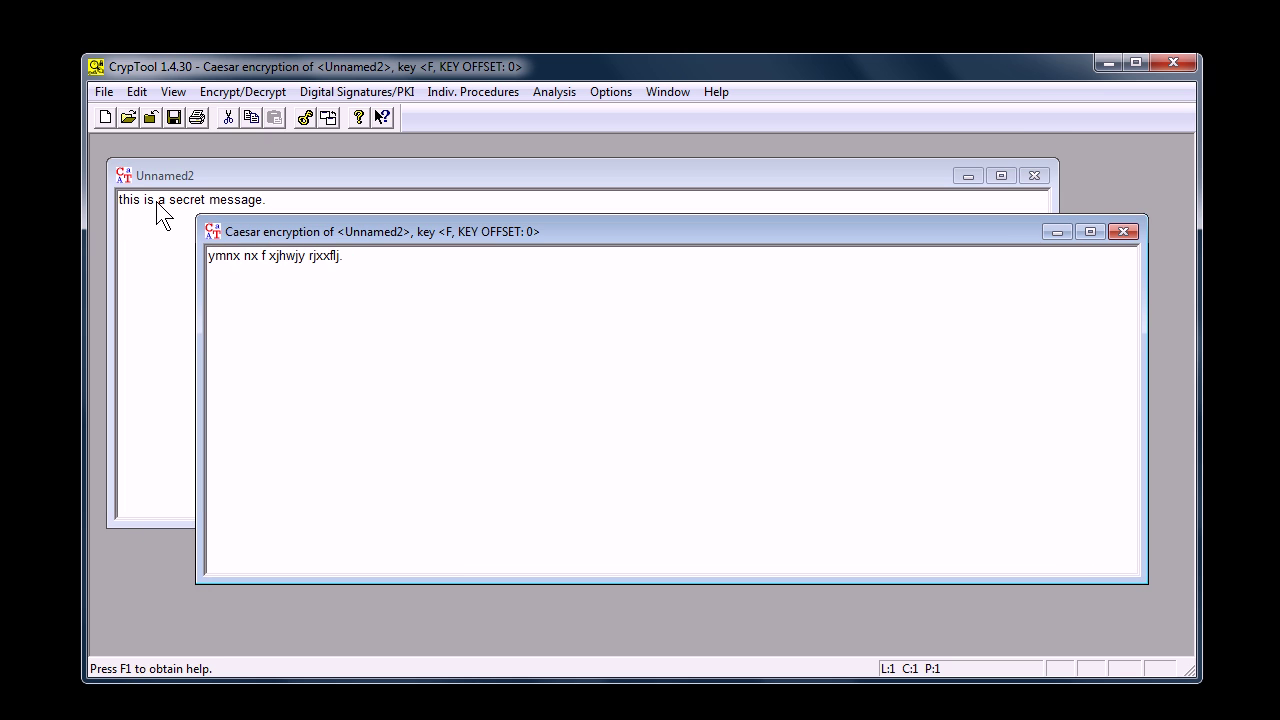
{"action": "left_click_drag", "start_coordinate": [349, 266], "coordinate": [223, 271]}
{"action": "left_click", "coordinate": [257, 317]}
{"action": "left_click", "coordinate": [554, 91]}
{"action": "left_click", "coordinate": [418, 360]}
{"action": "left_click", "coordinate": [1121, 231]}
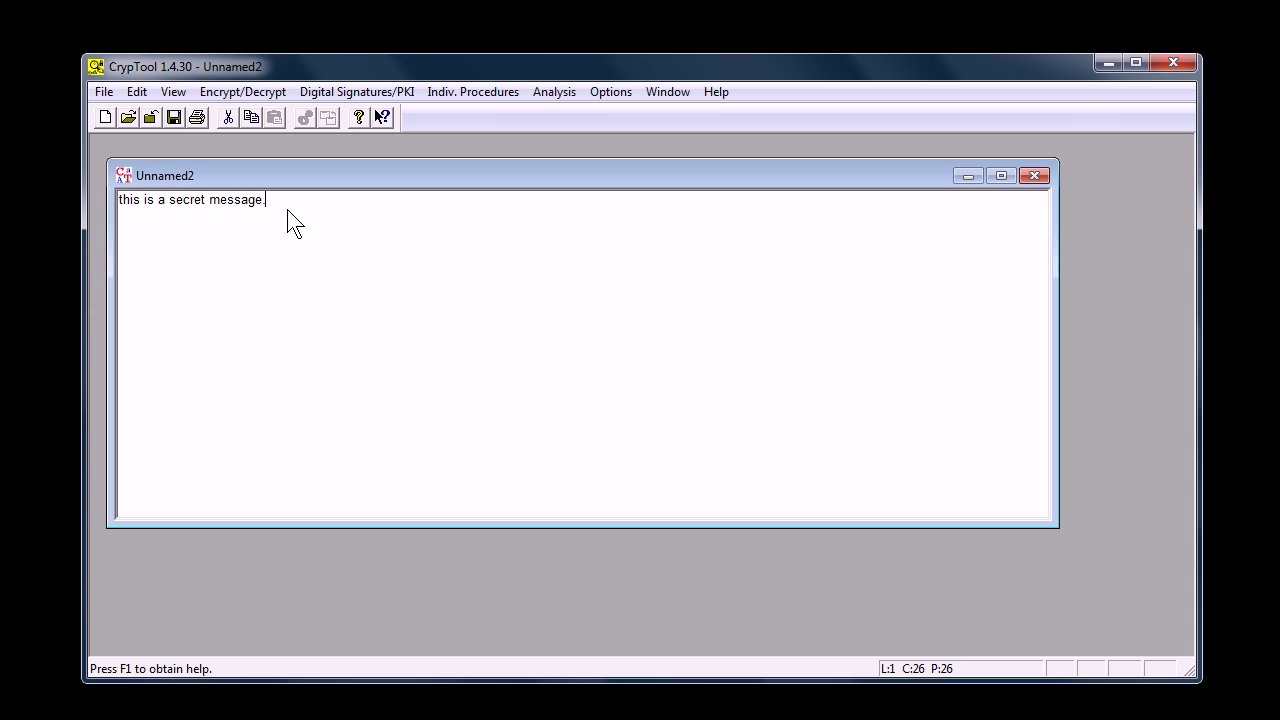
RC4-encrypt Unnamed2 with key 6A and move the ciphertext window aside.
{"action": "left_click", "coordinate": [234, 91]}
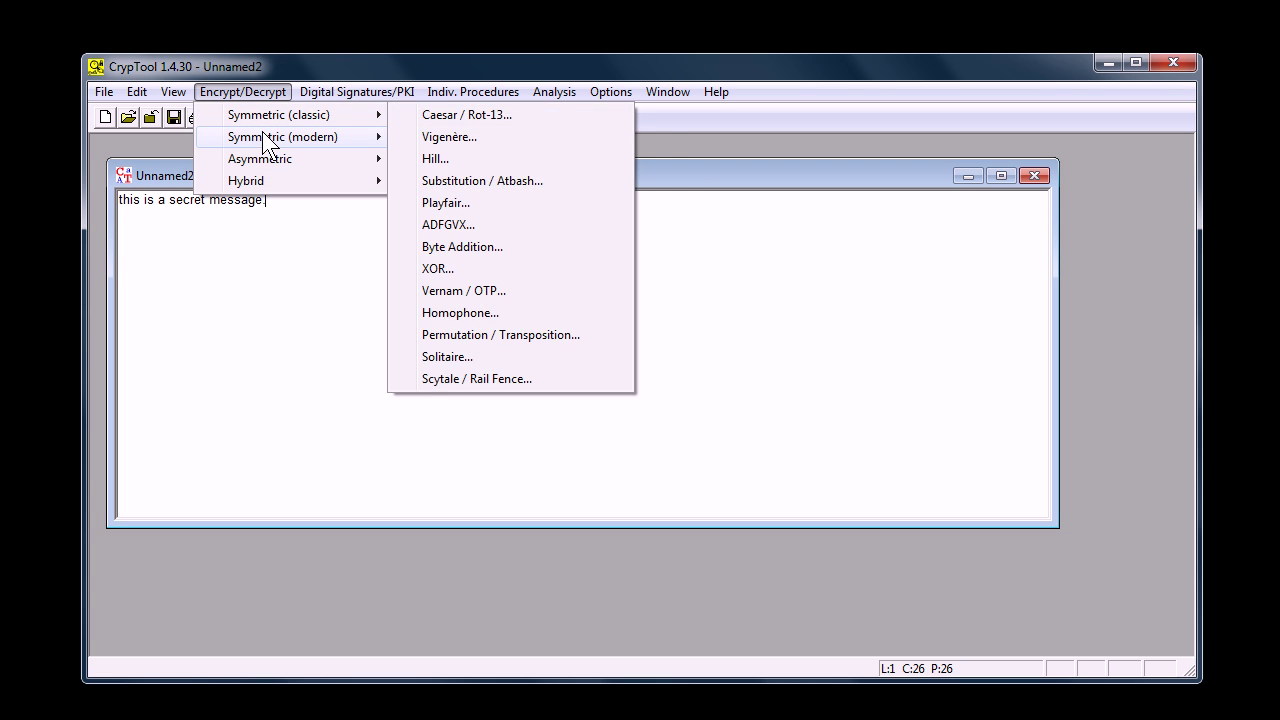
{"action": "mouse_move", "coordinate": [283, 136]}
{"action": "left_click", "coordinate": [436, 181]}
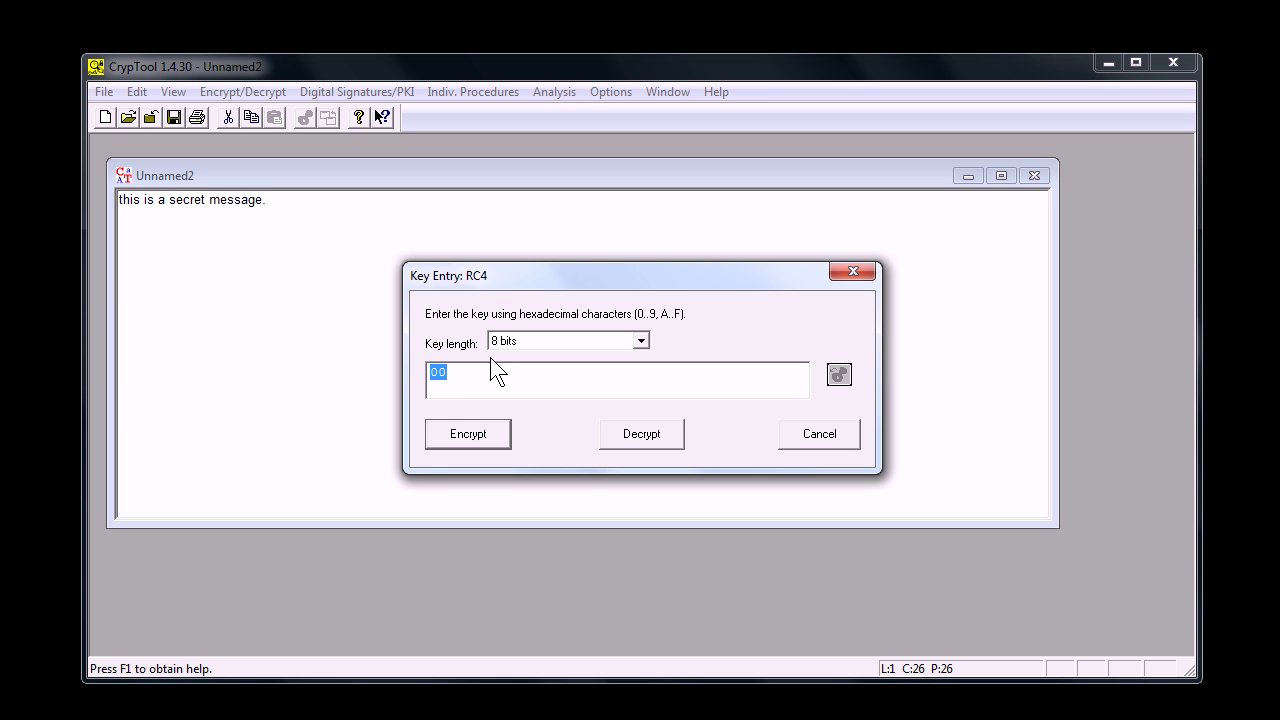
{"action": "left_click", "coordinate": [458, 433]}
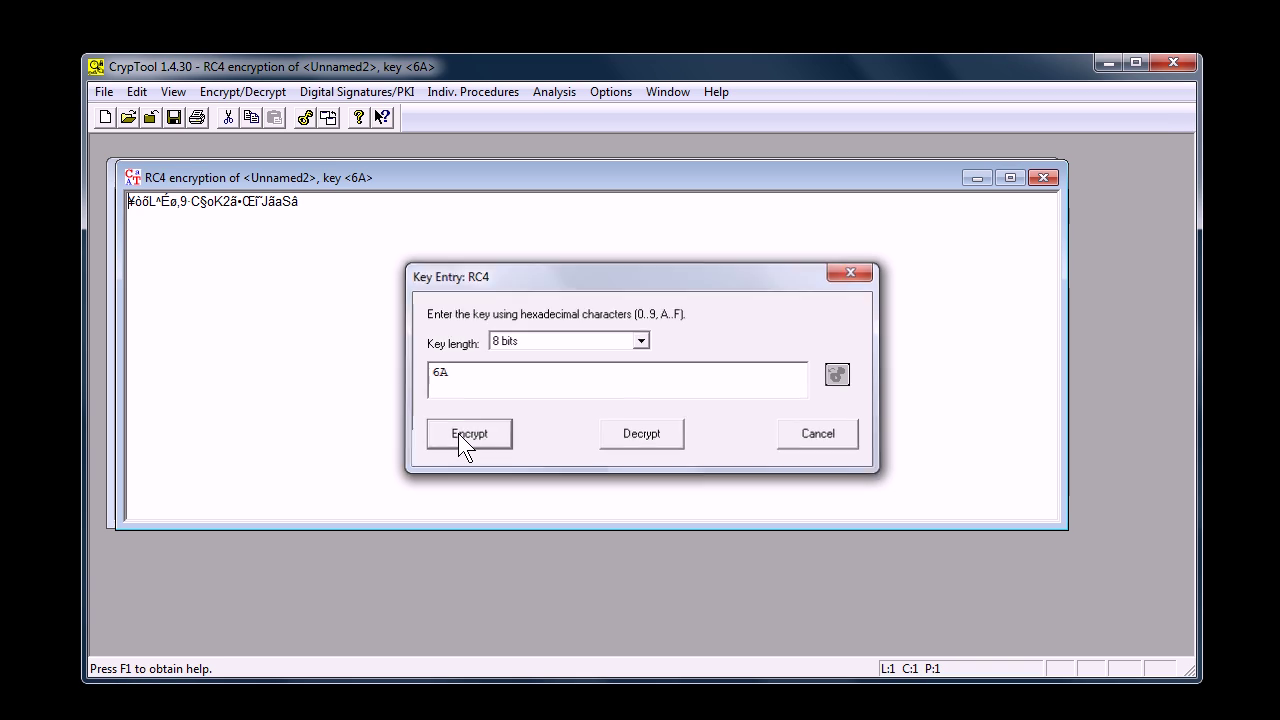
{"action": "left_click_drag", "start_coordinate": [259, 183], "coordinate": [316, 226]}
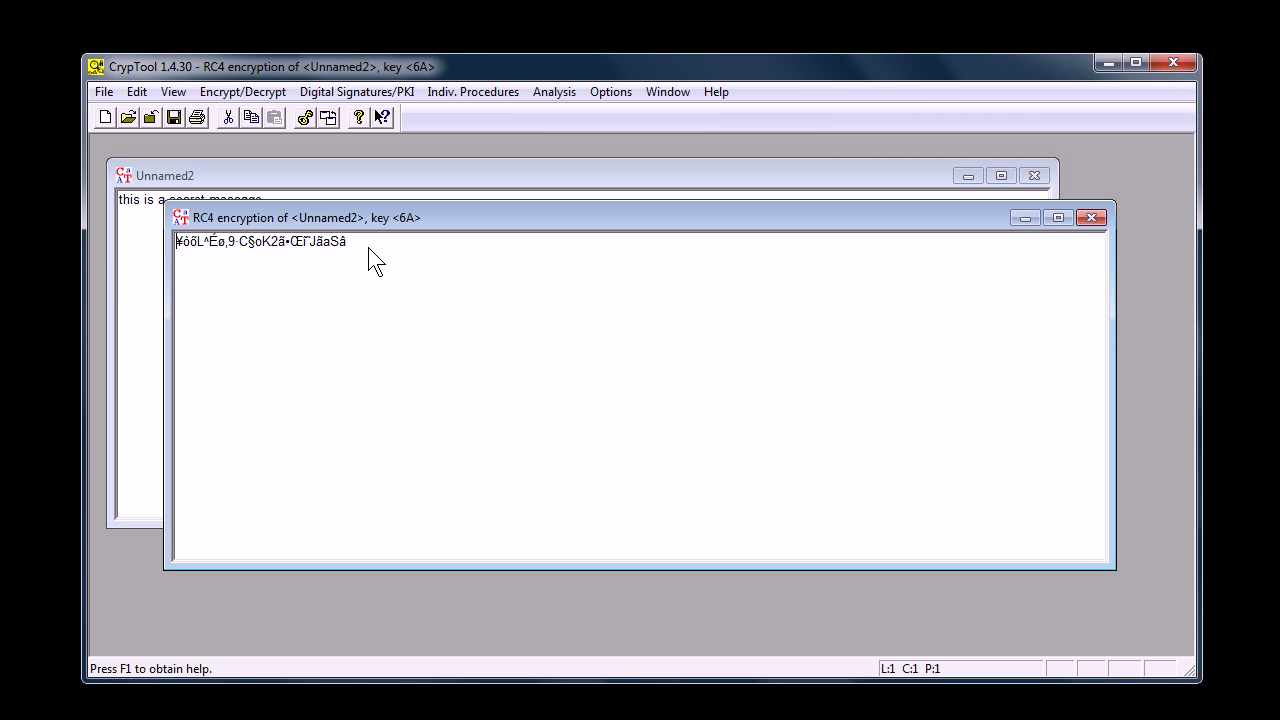
{"action": "mouse_move", "coordinate": [315, 218]}
{"action": "left_mouse_down"}
{"action": "mouse_move", "coordinate": [261, 207]}
{"action": "mouse_move", "coordinate": [279, 207]}
{"action": "left_mouse_up"}
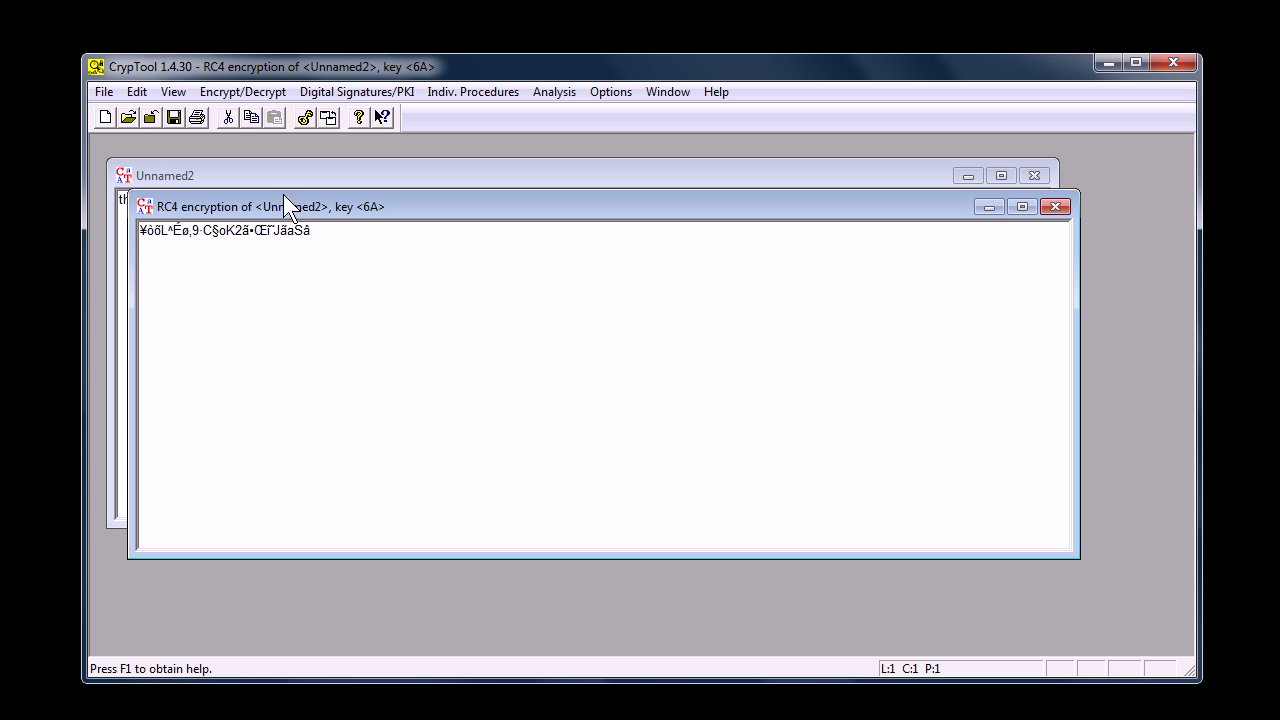
{"action": "left_click", "coordinate": [554, 91]}
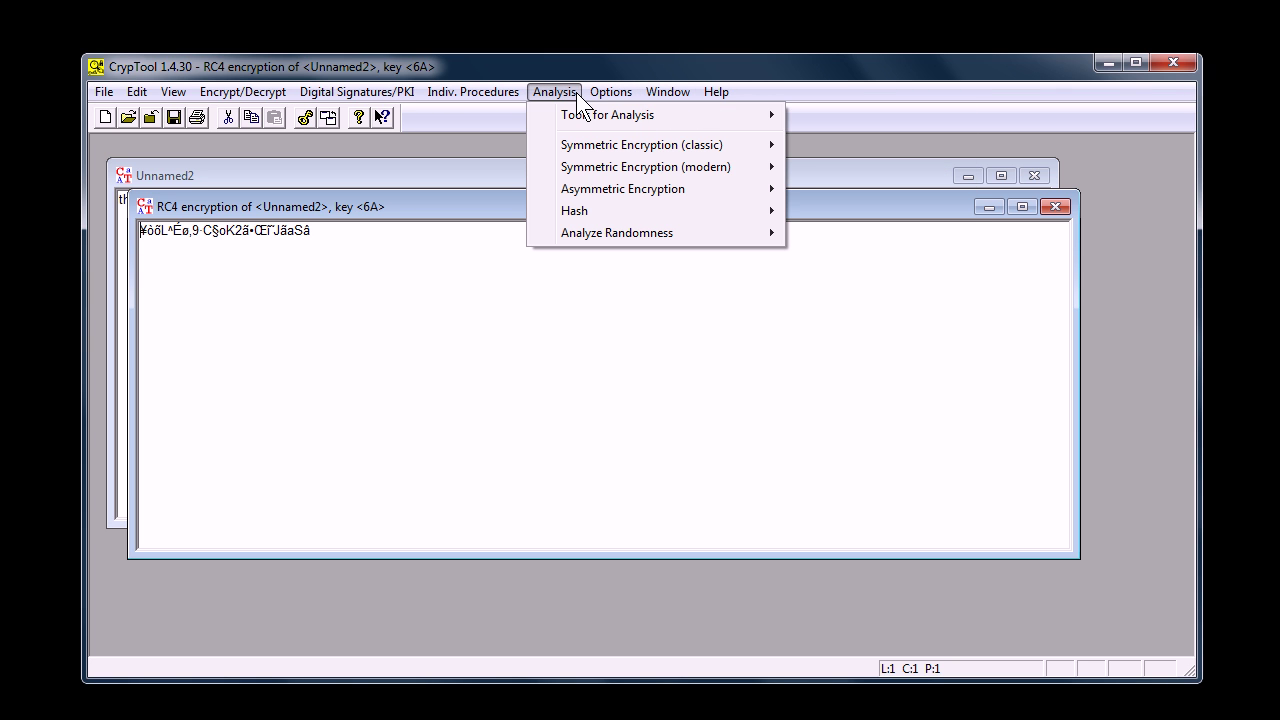
{"action": "mouse_move", "coordinate": [645, 167]}
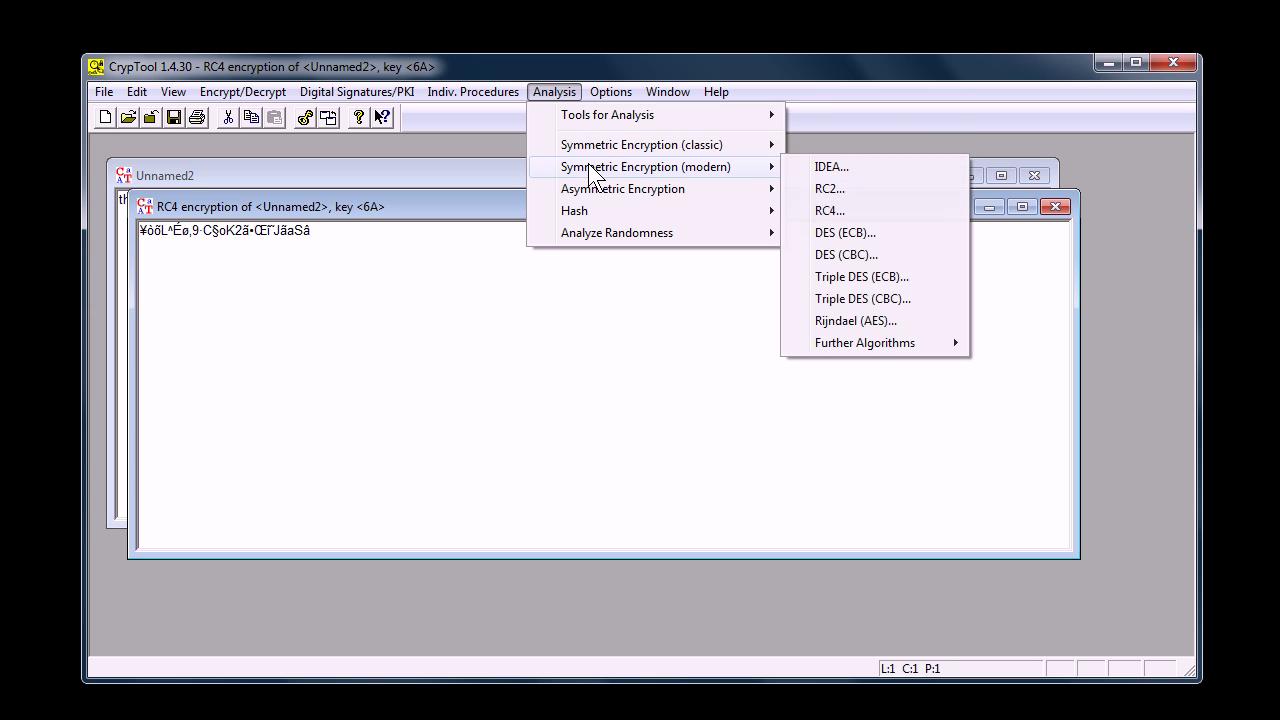
{"action": "left_click", "coordinate": [827, 212]}
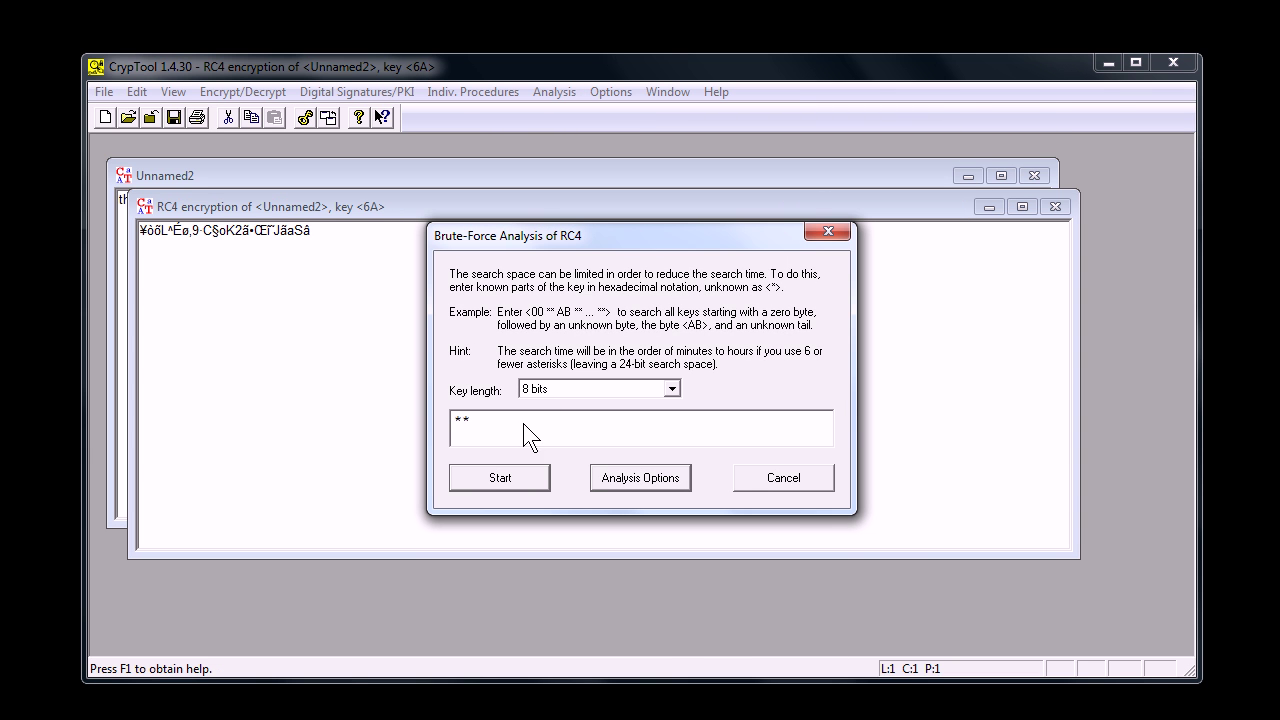
{"action": "left_click", "coordinate": [500, 478]}
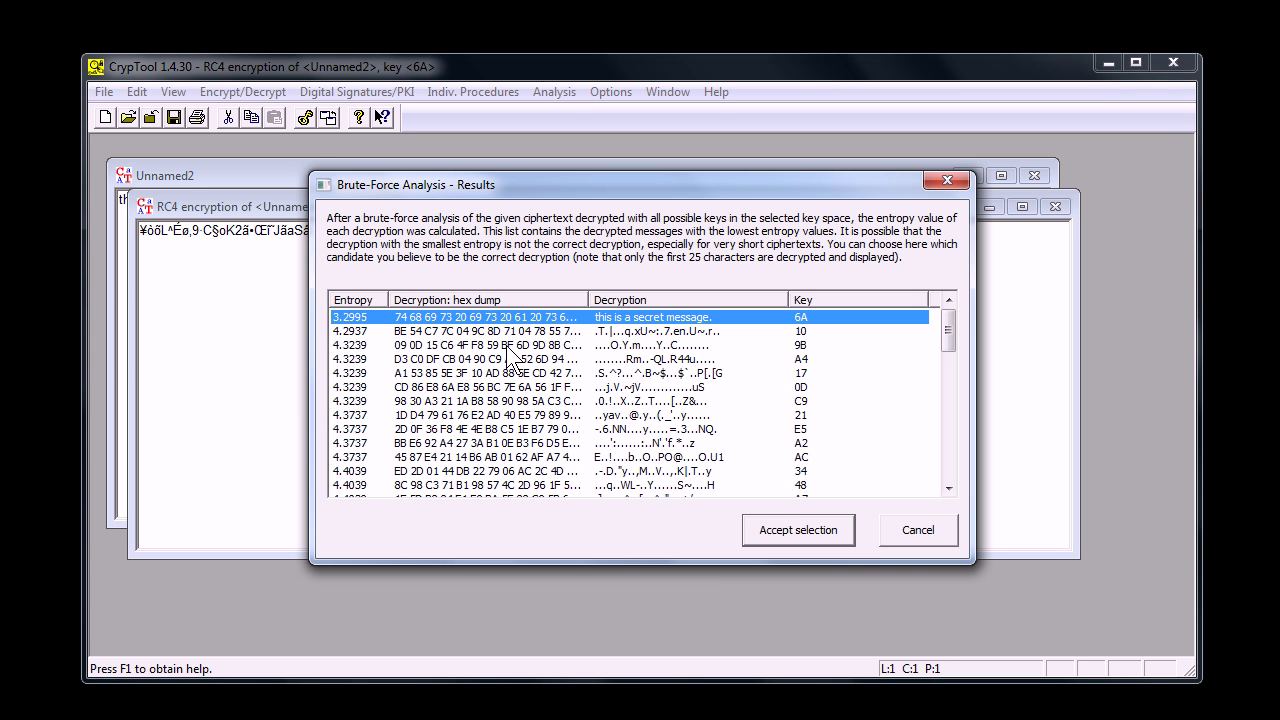
{"action": "scroll", "coordinate": [572, 345], "scroll_direction": "down", "scroll_amount": 5}
{"action": "scroll", "coordinate": [575, 380], "scroll_direction": "down", "scroll_amount": 5}
{"action": "scroll", "coordinate": [585, 425], "scroll_direction": "up", "scroll_amount": 5}
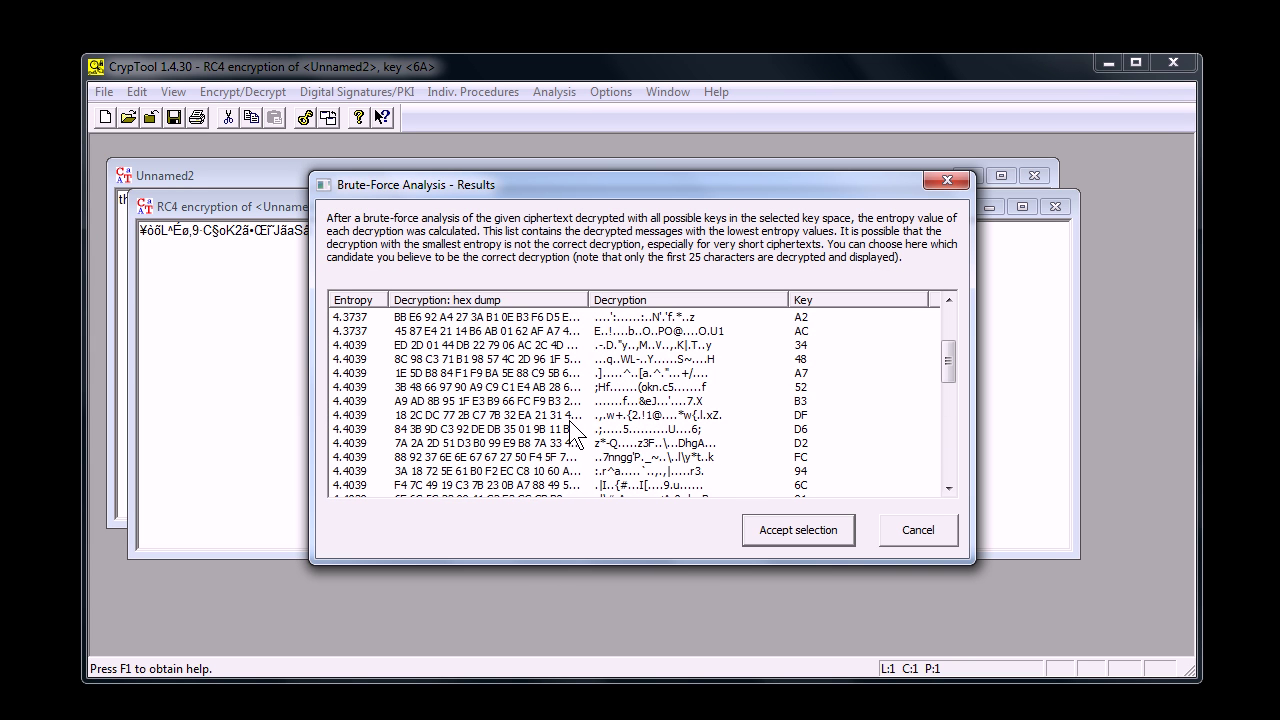
{"action": "scroll", "coordinate": [595, 430], "scroll_direction": "up", "scroll_amount": 5}
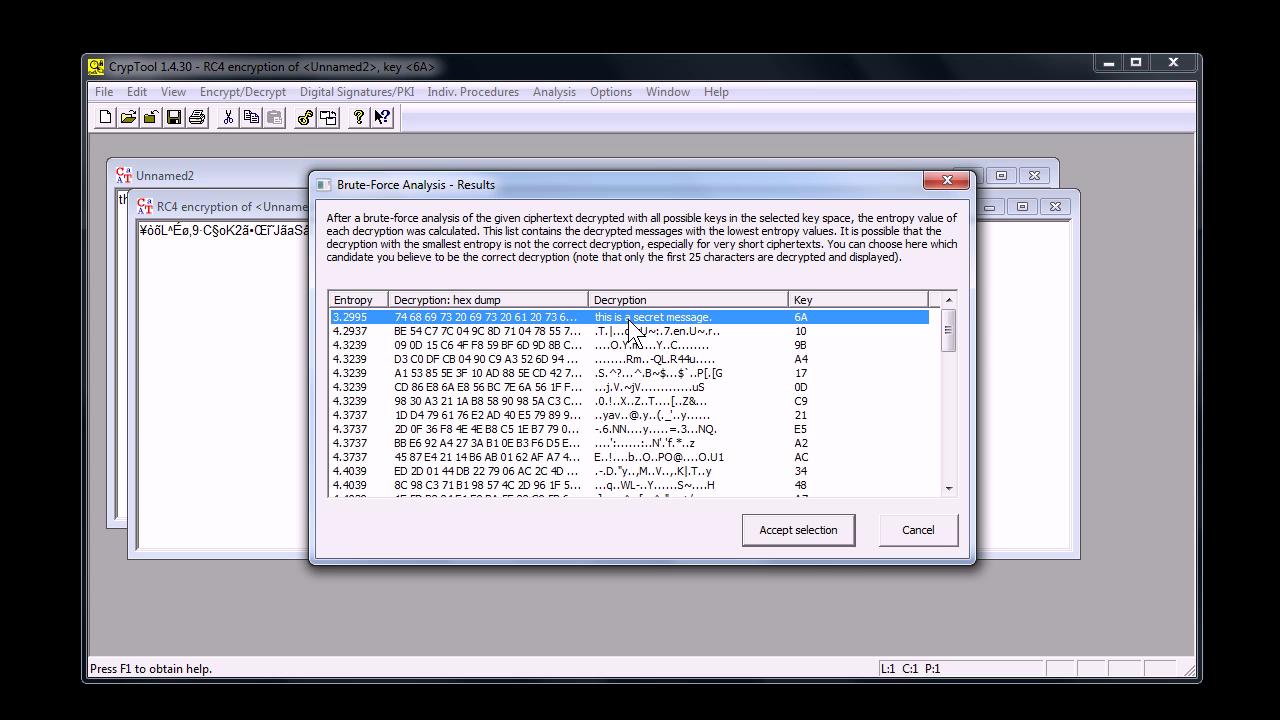
{"action": "left_click", "coordinate": [788, 528]}
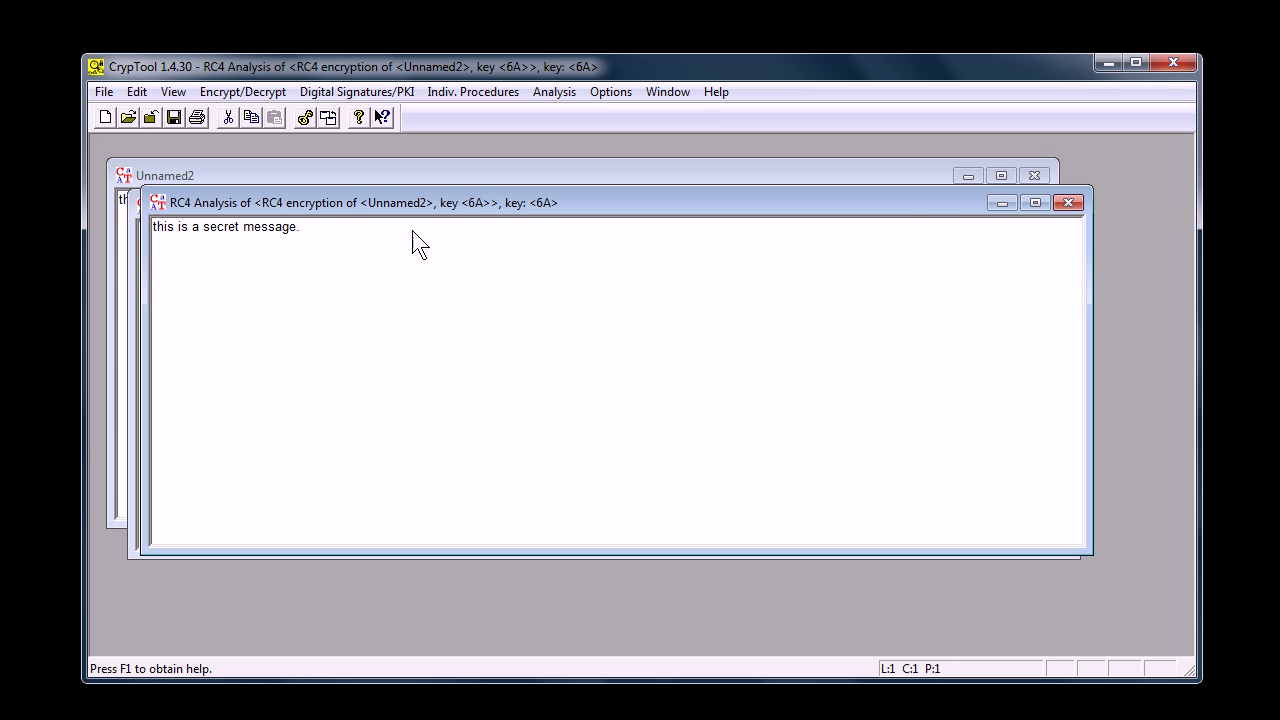
Close the recovered plaintext and RC4 ciphertext windows, leaving Unnamed2.
{"action": "left_click", "coordinate": [1064, 199]}
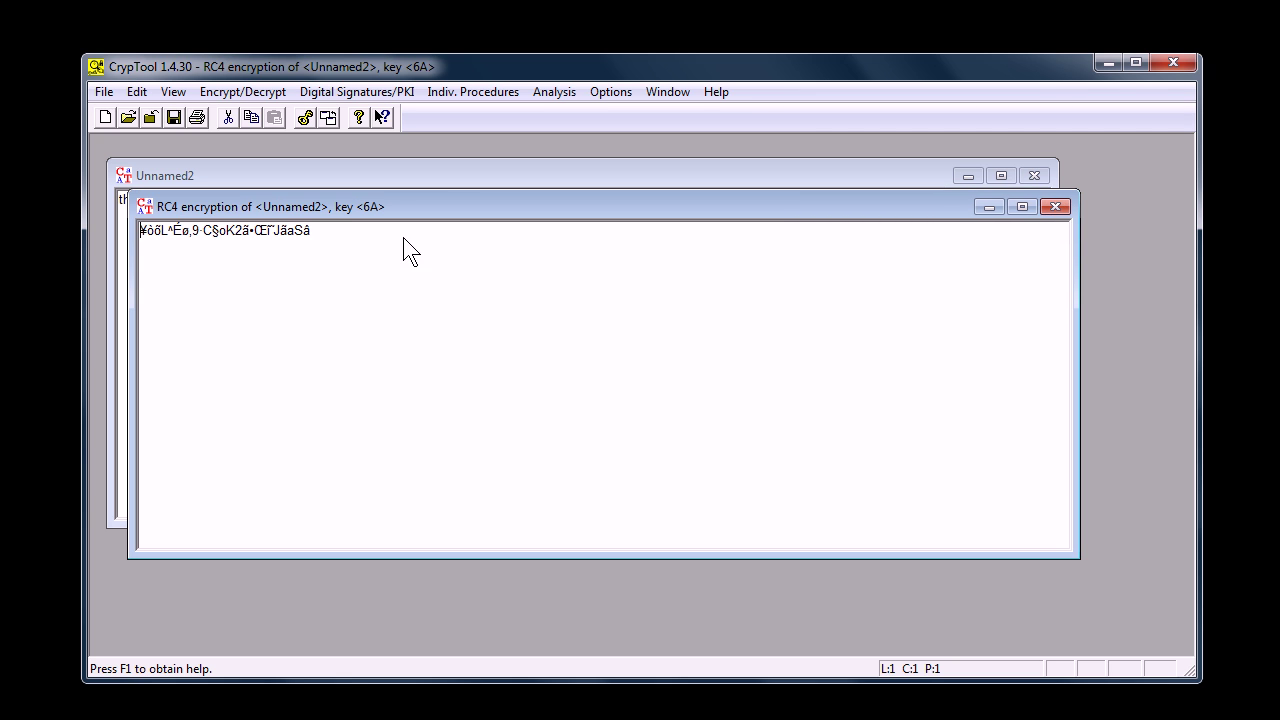
{"action": "left_click", "coordinate": [308, 239]}
{"action": "left_click", "coordinate": [1054, 206]}
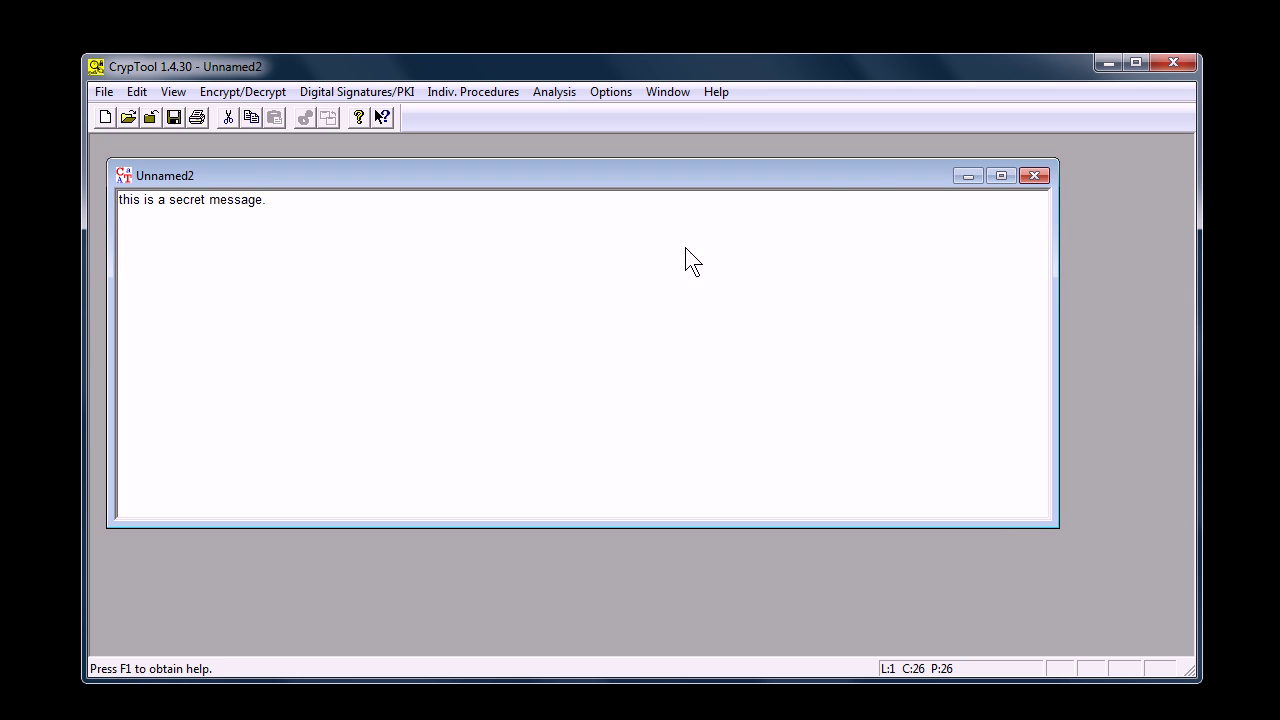
Minimize CrypTool and securely erase path3804 from C:\sandbox2 with Eraser.
{"action": "left_click", "coordinate": [1107, 64]}
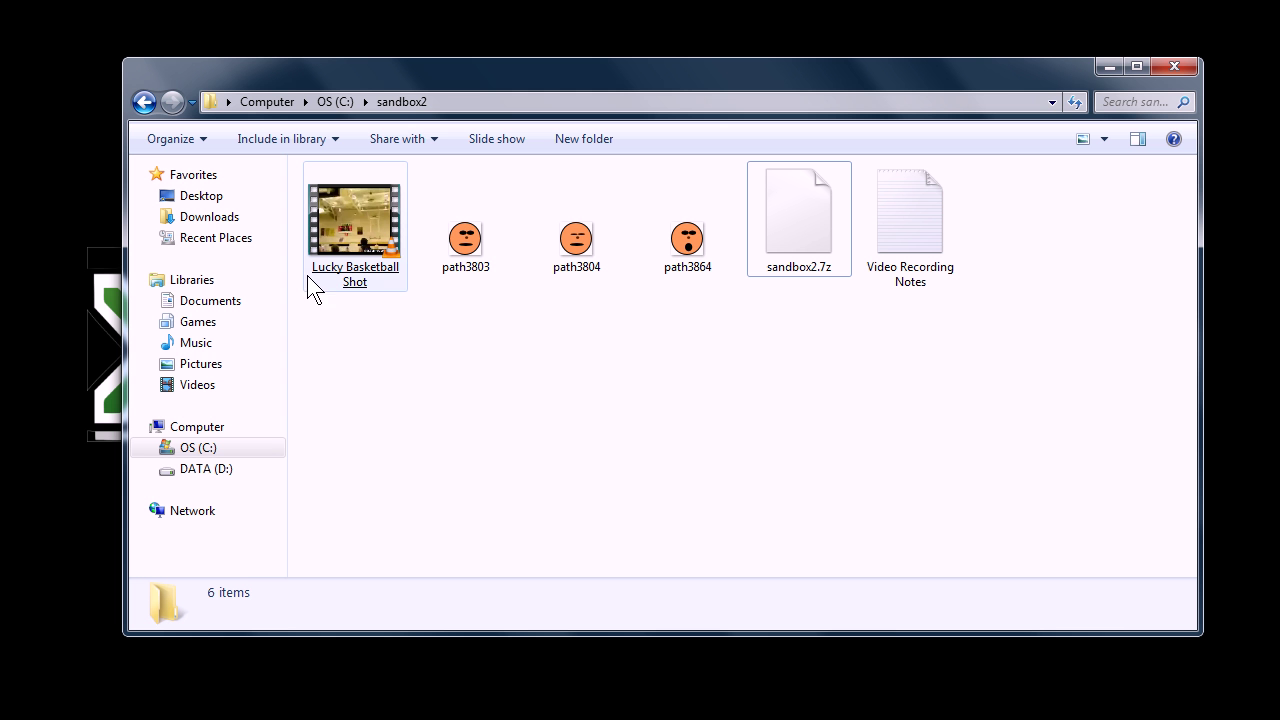
{"action": "right_click", "coordinate": [578, 268]}
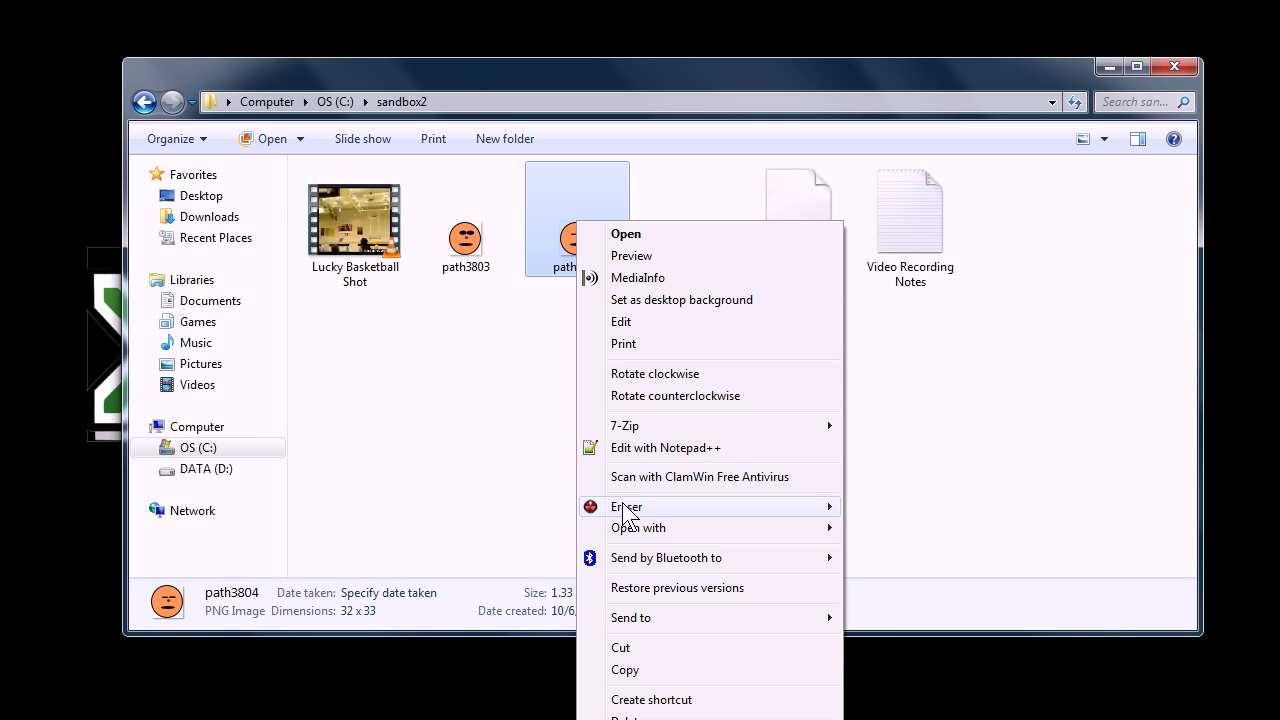
{"action": "mouse_move", "coordinate": [627, 507]}
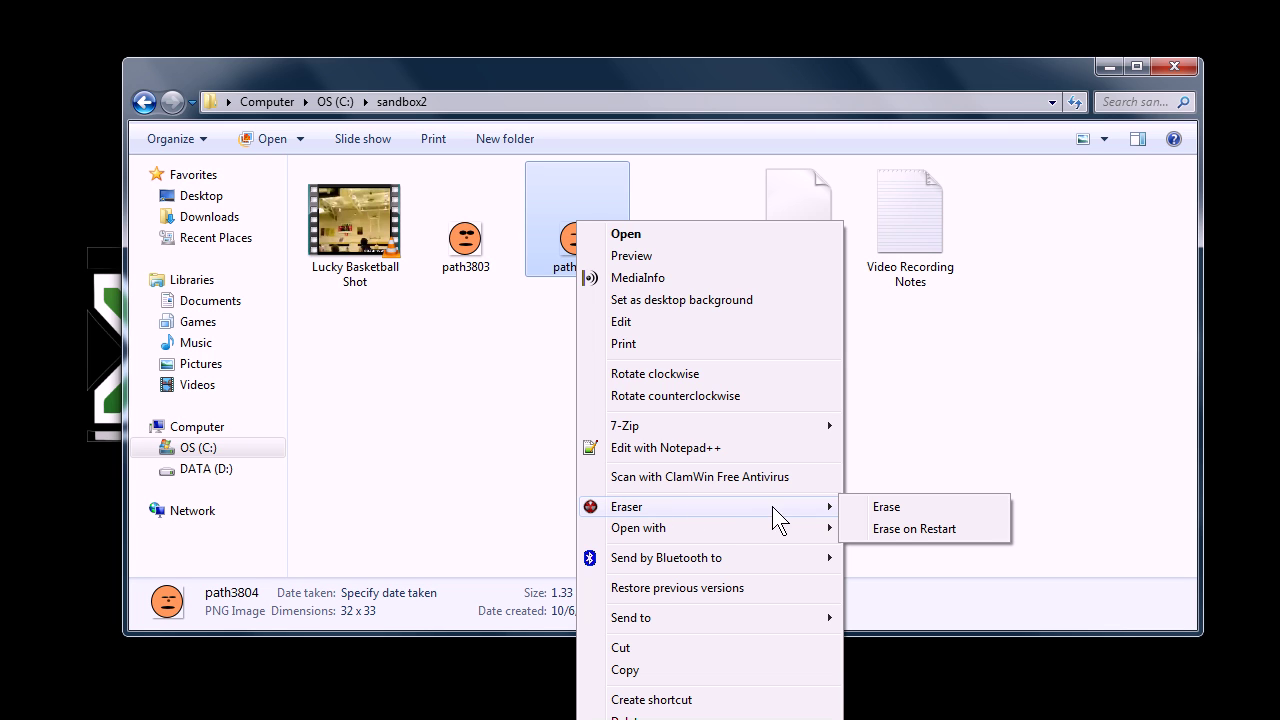
{"action": "left_click", "coordinate": [894, 511]}
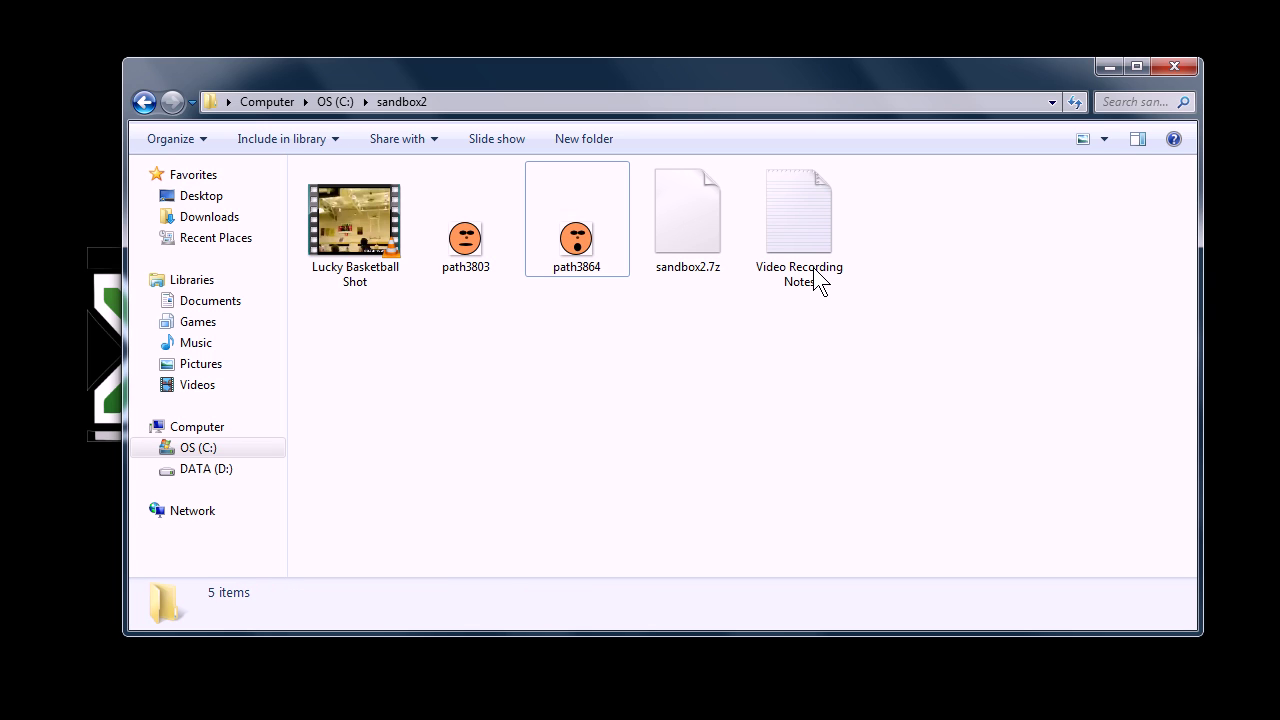
{"action": "left_click", "coordinate": [1105, 68]}
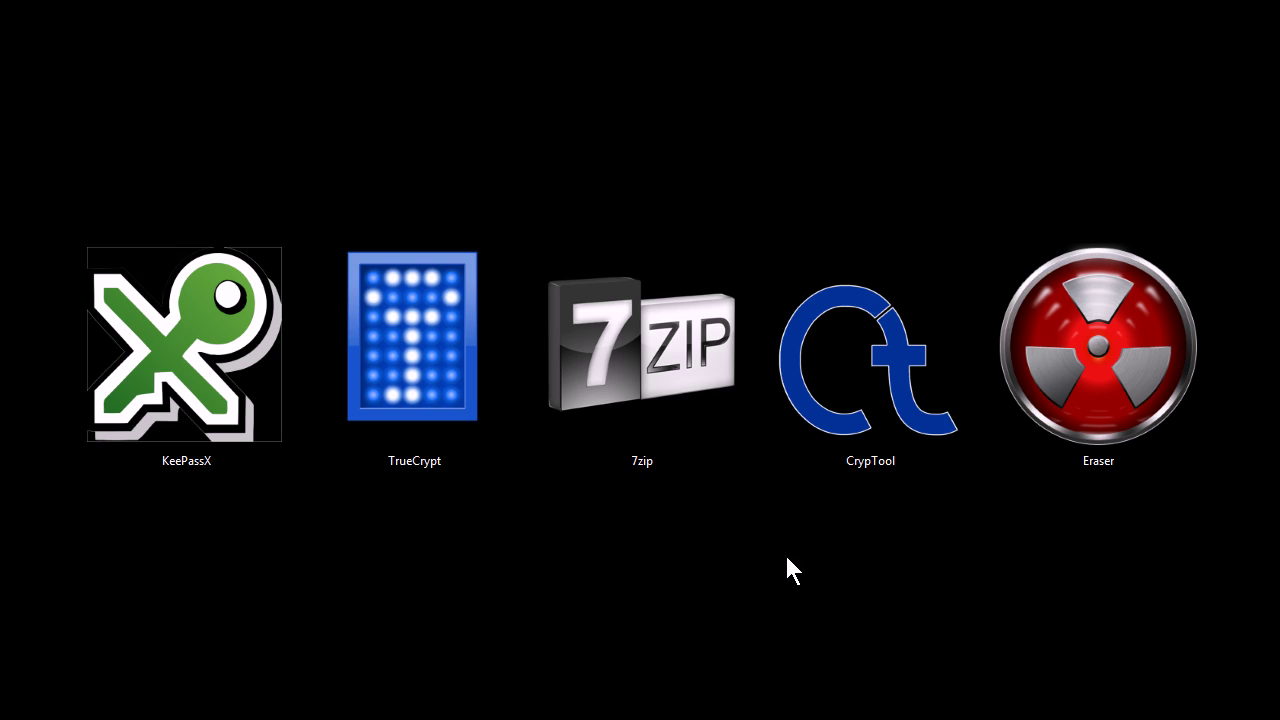